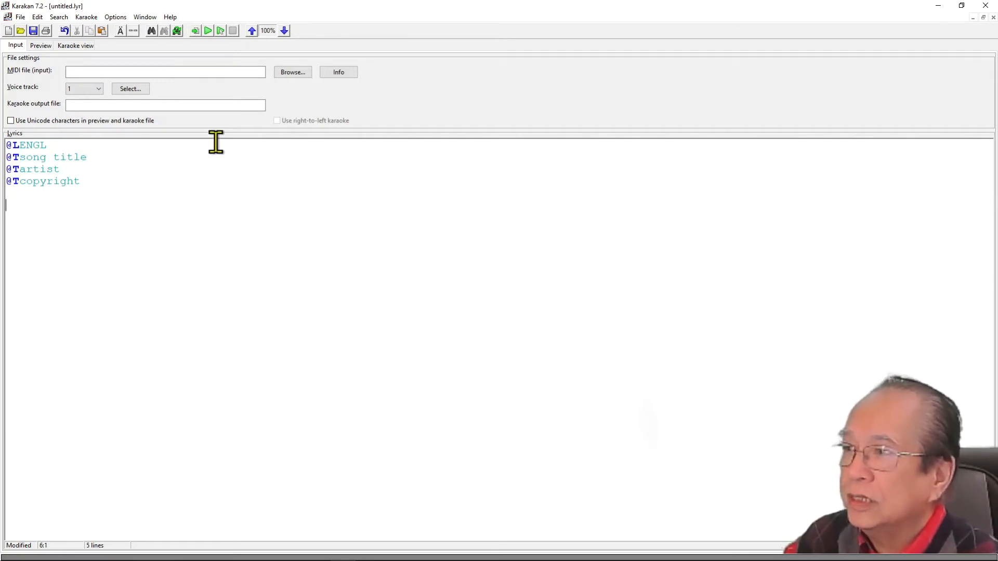
Start a new lyrics file and load Give-Thanks-Smith.mid from the Karaoke folder as its MIDI input
left_click(20, 17)
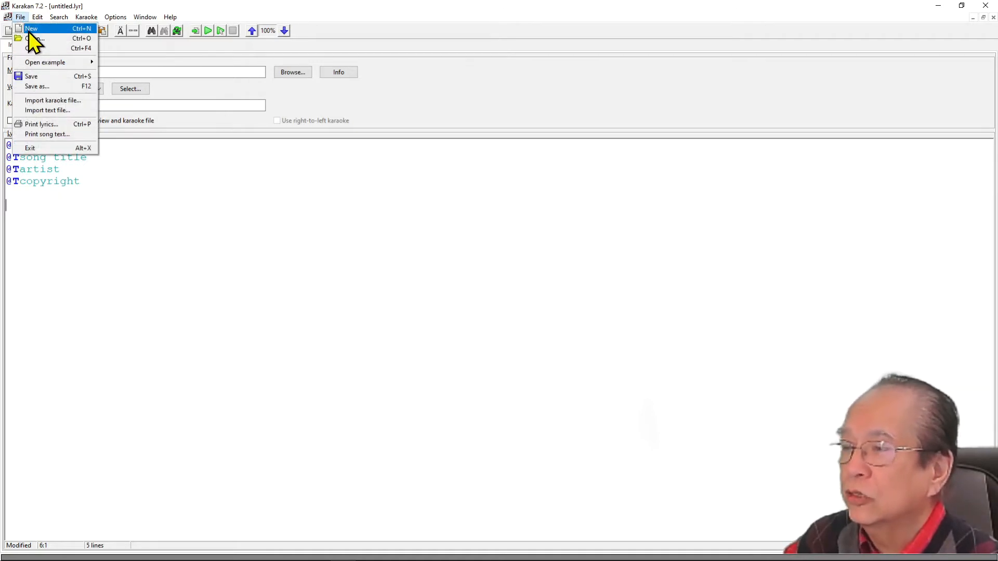
left_click(29, 31)
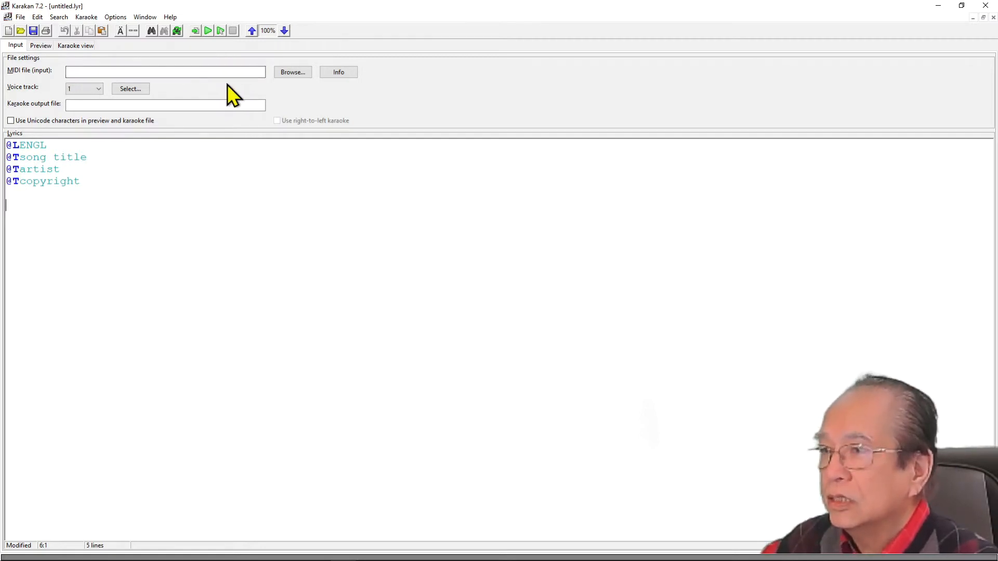
left_click(300, 73)
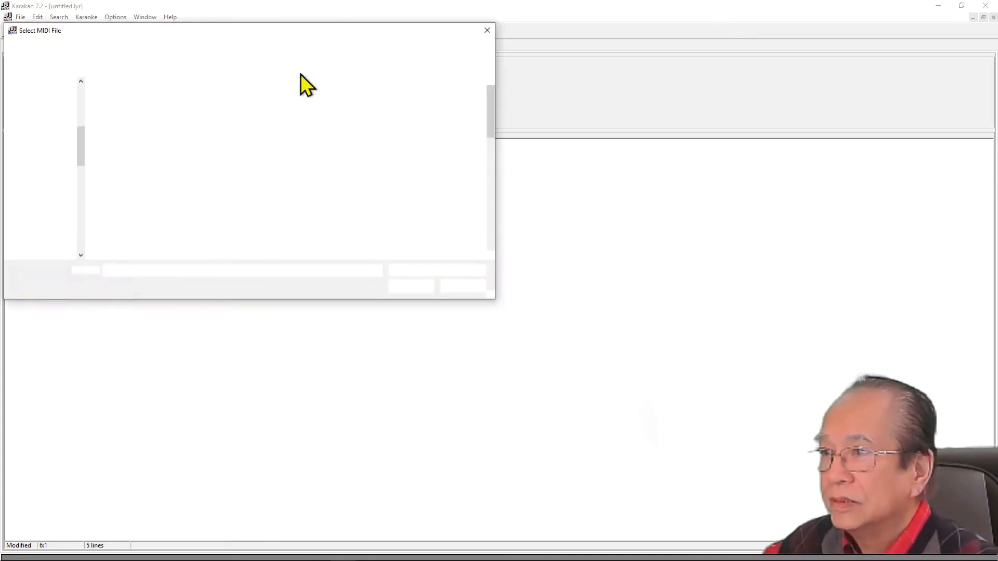
left_click_drag(316, 30, 608, 64)
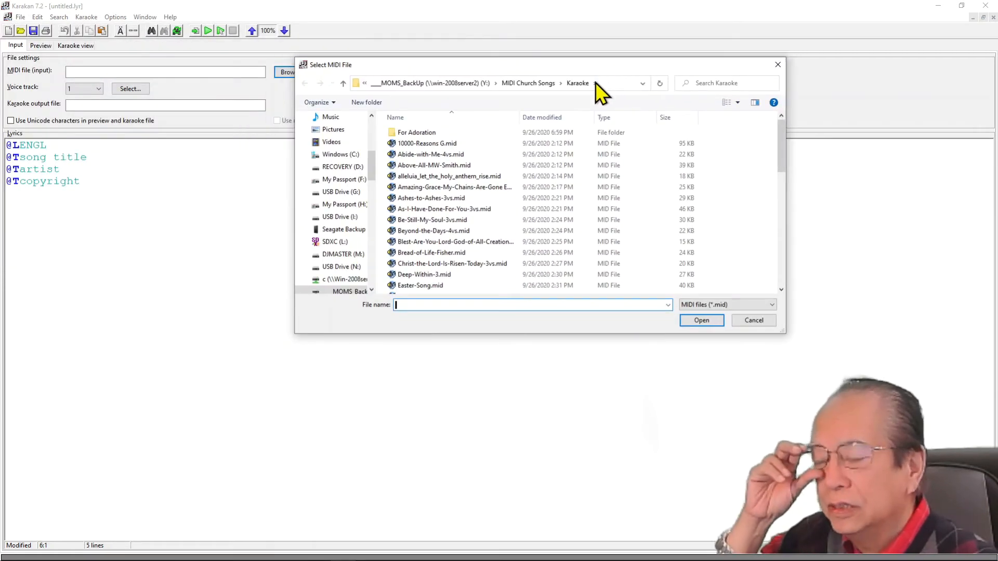
scroll(482, 179, "down", 6)
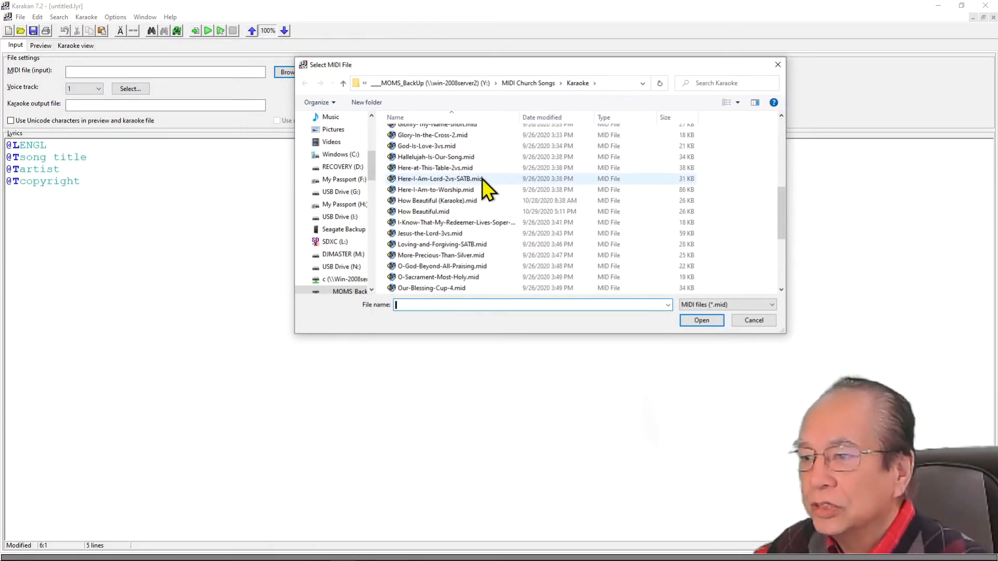
scroll(482, 178, "down", 3)
scroll(481, 179, "up", 3)
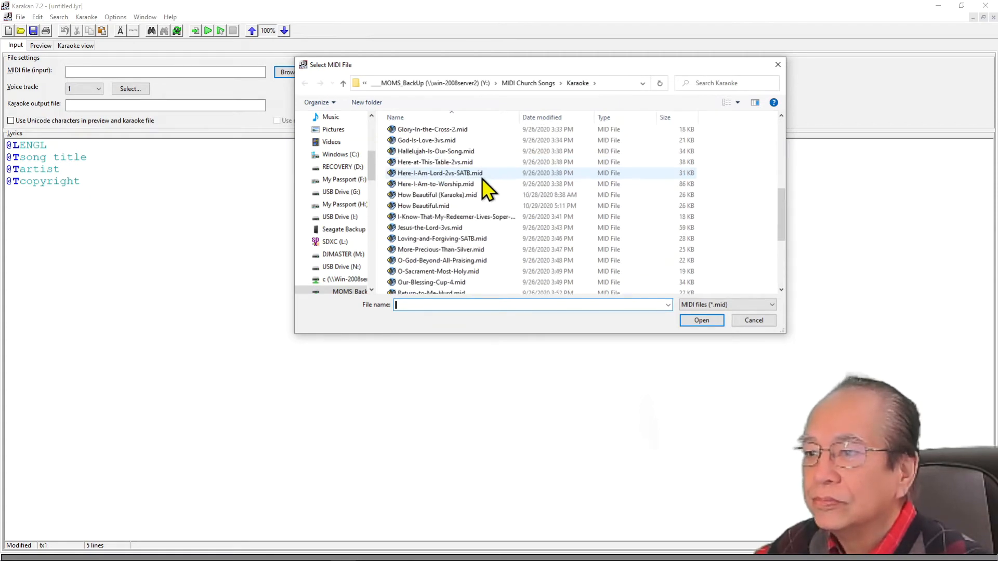
scroll(482, 178, "up", 3)
scroll(481, 178, "up", 3)
scroll(482, 179, "down", 2)
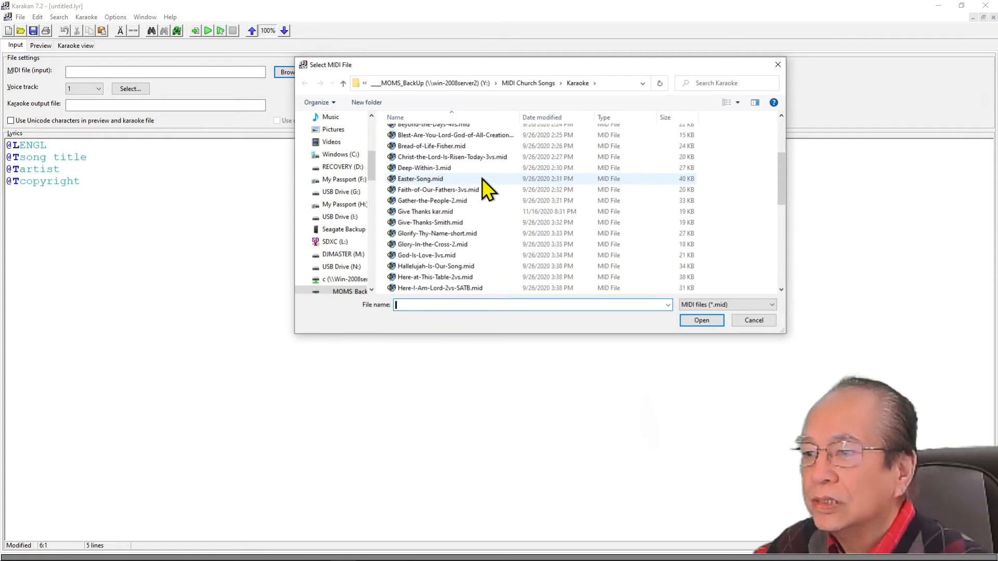
left_click(425, 224)
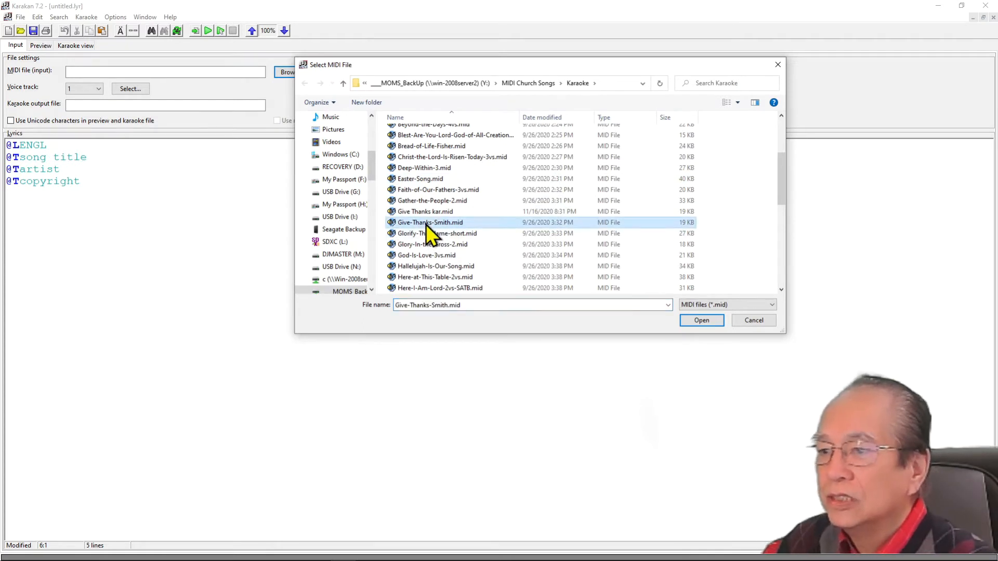
left_click(697, 320)
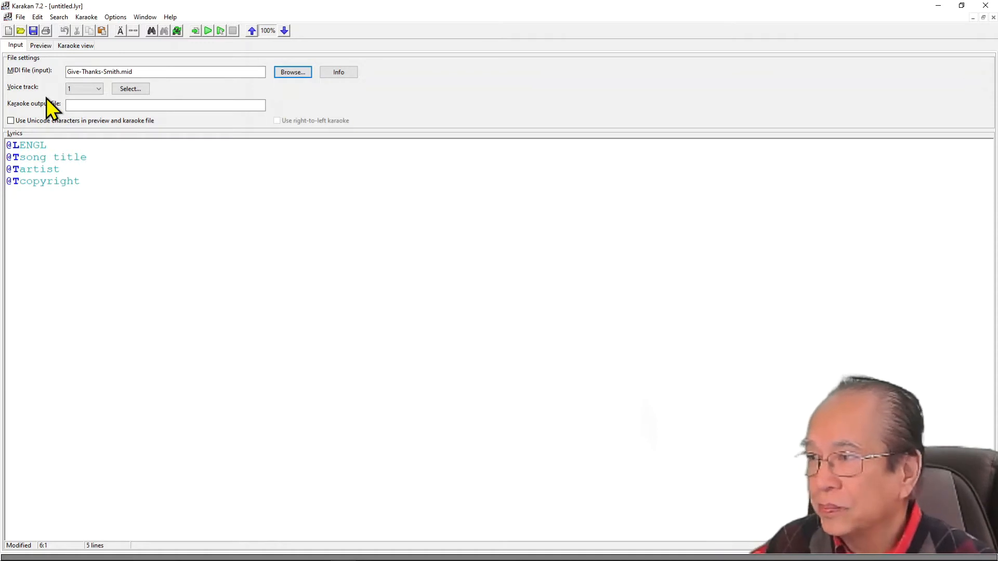
Name the karaoke output file "Give Thanks - Karaoke"
left_click(83, 105)
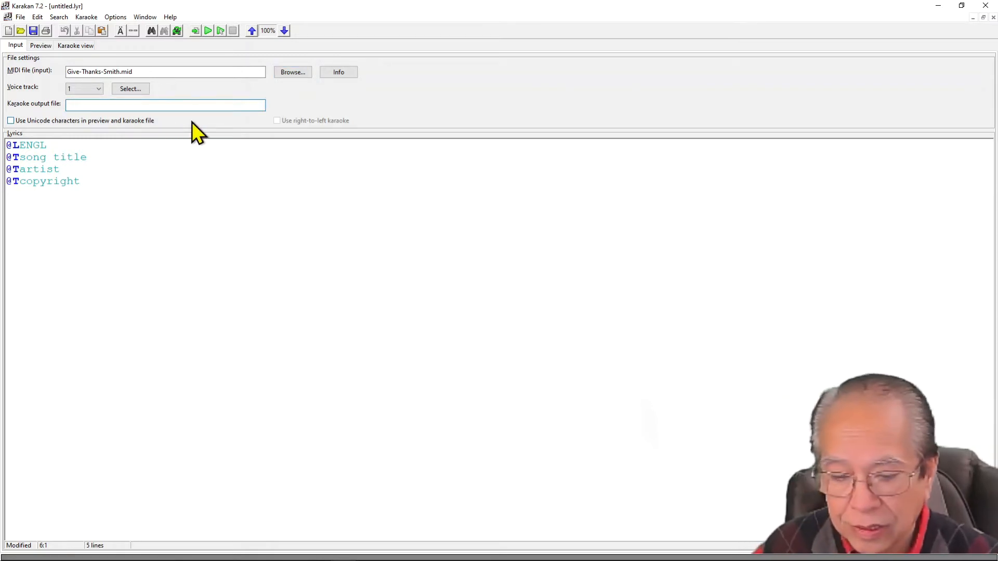
type("G")
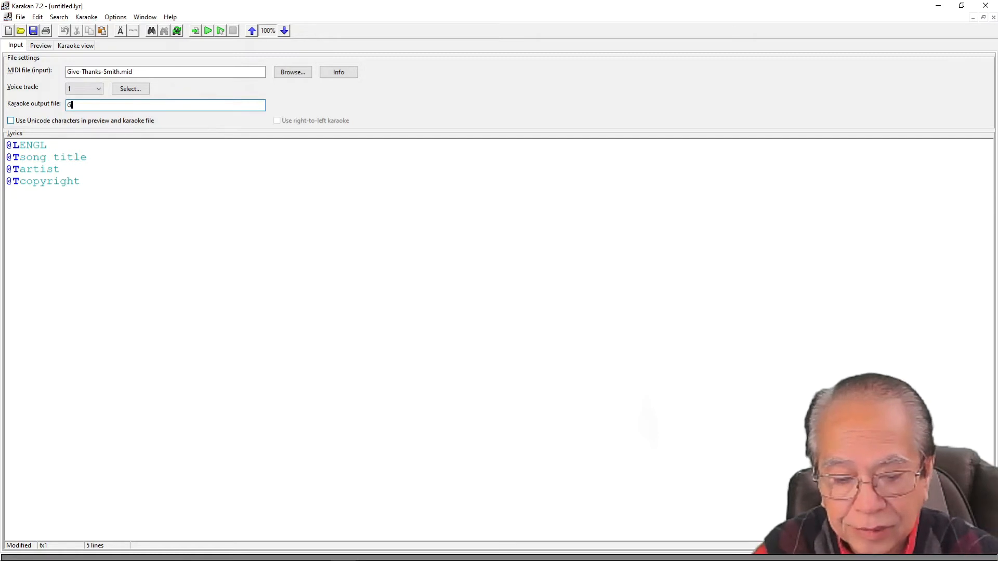
type("ive Thanks -")
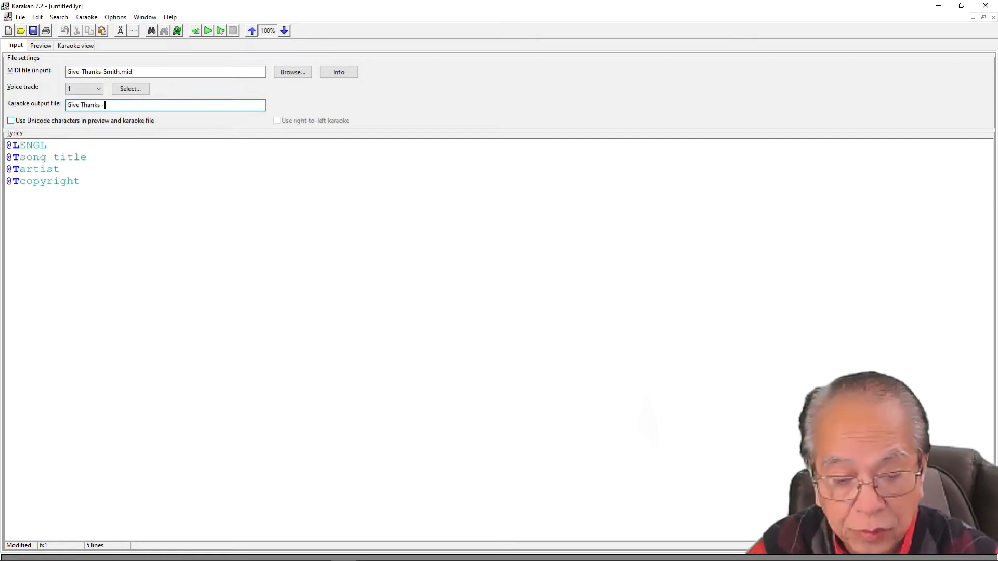
type(" Kar")
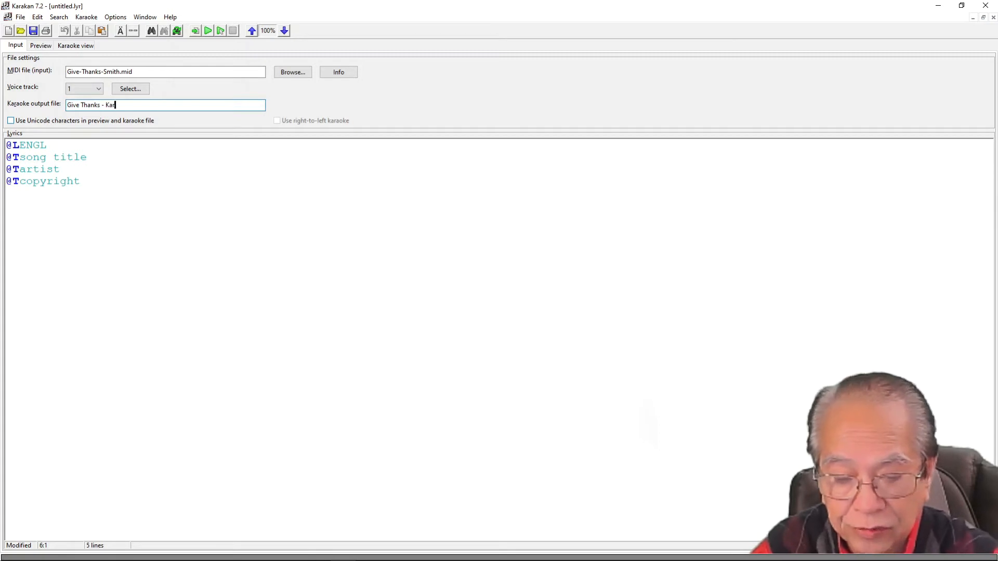
type("aoke")
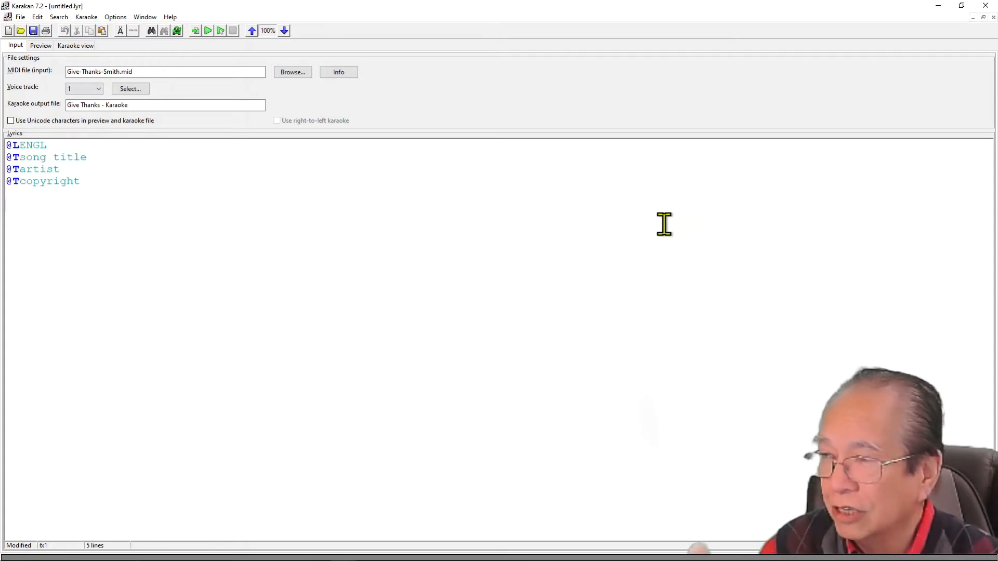
Paste the copied song lyrics on the empty line below the title, artist and copyright tags
right_click(27, 212)
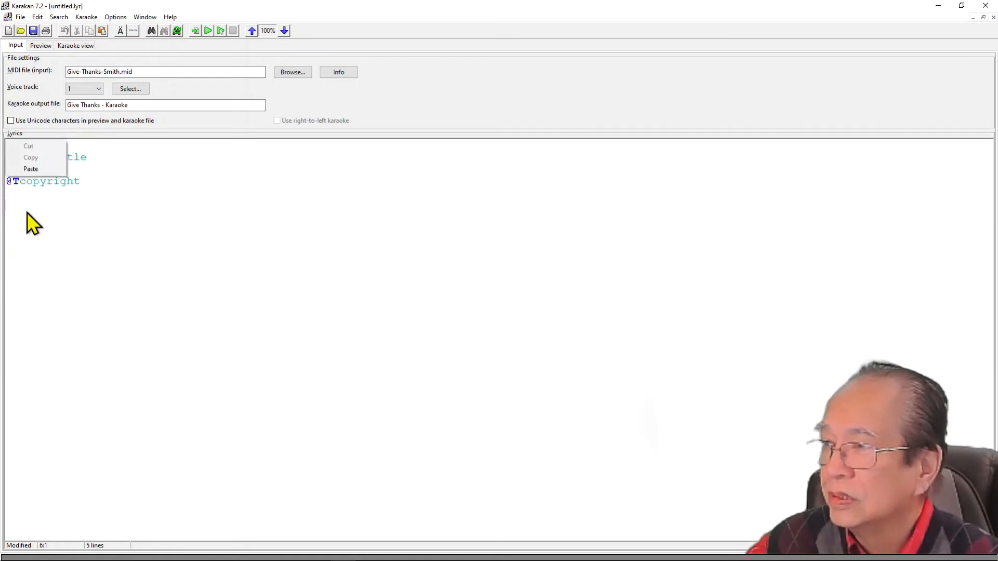
left_click(31, 169)
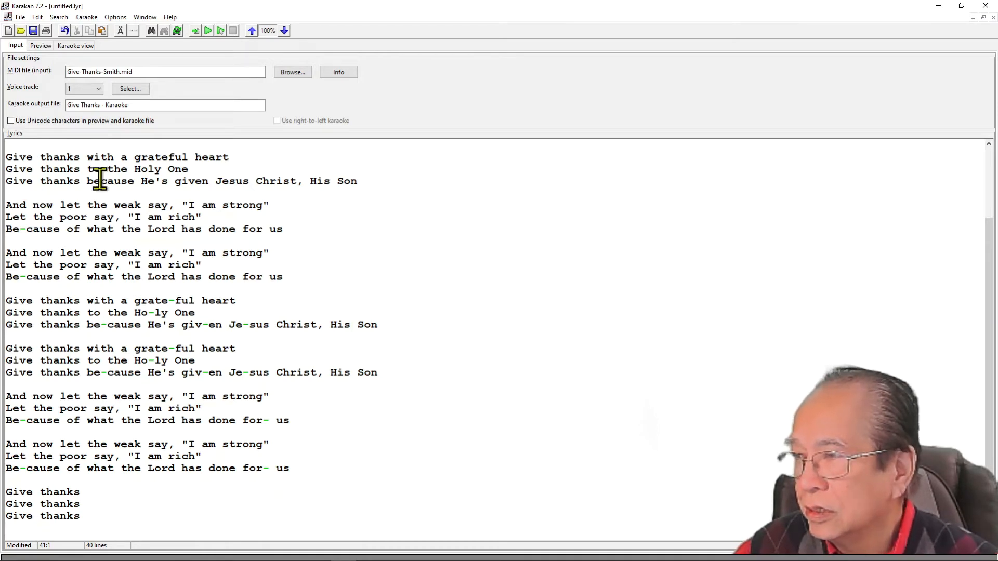
left_click(170, 157)
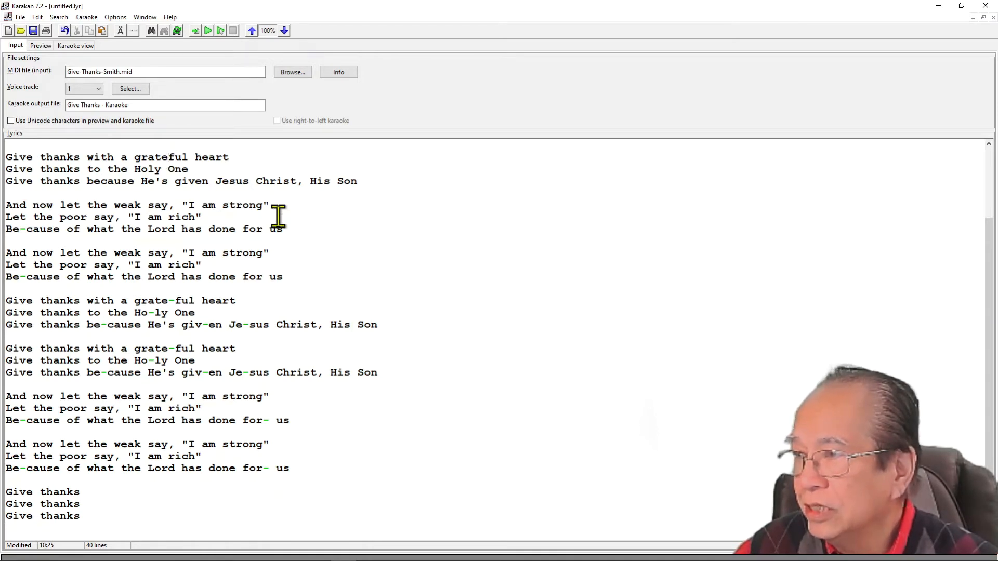
type("-")
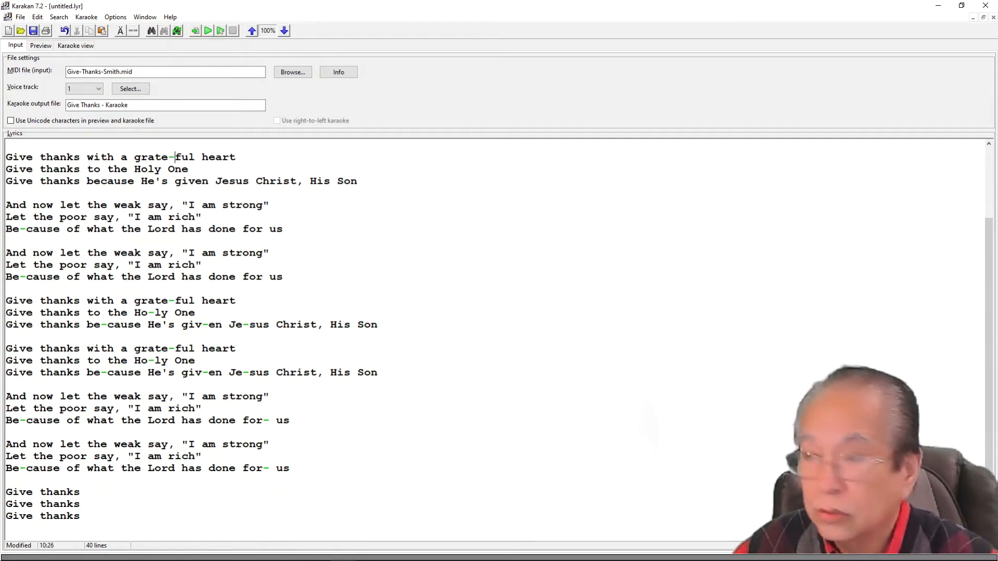
key("BackSpace")
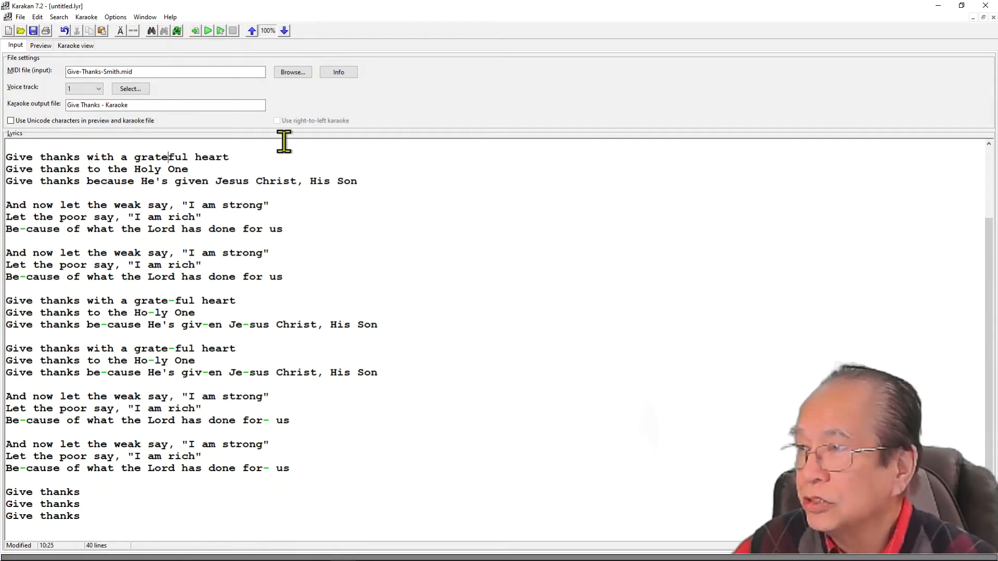
Apply automatic hyphenation to the lyrics with English as the language
left_click(133, 32)
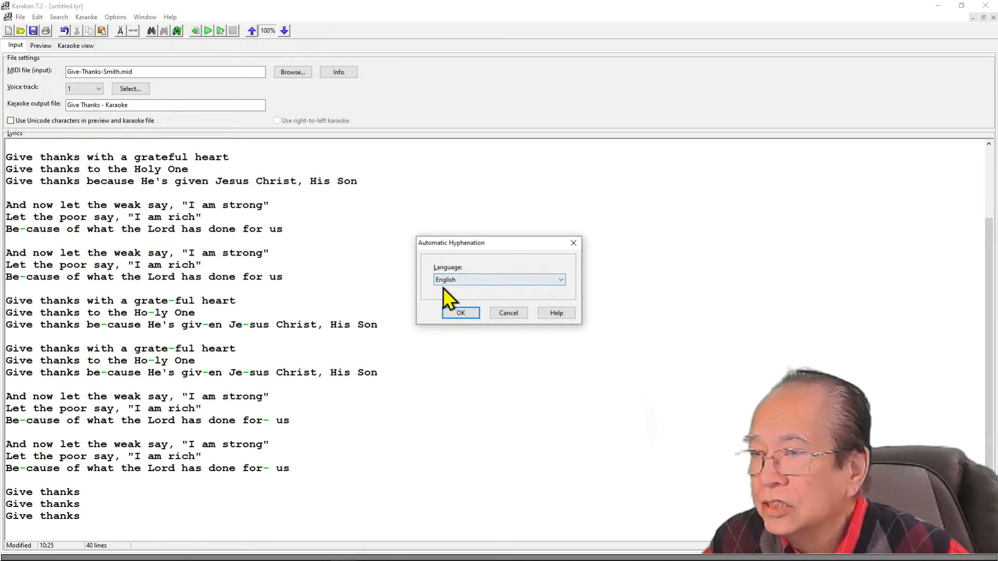
left_click(461, 315)
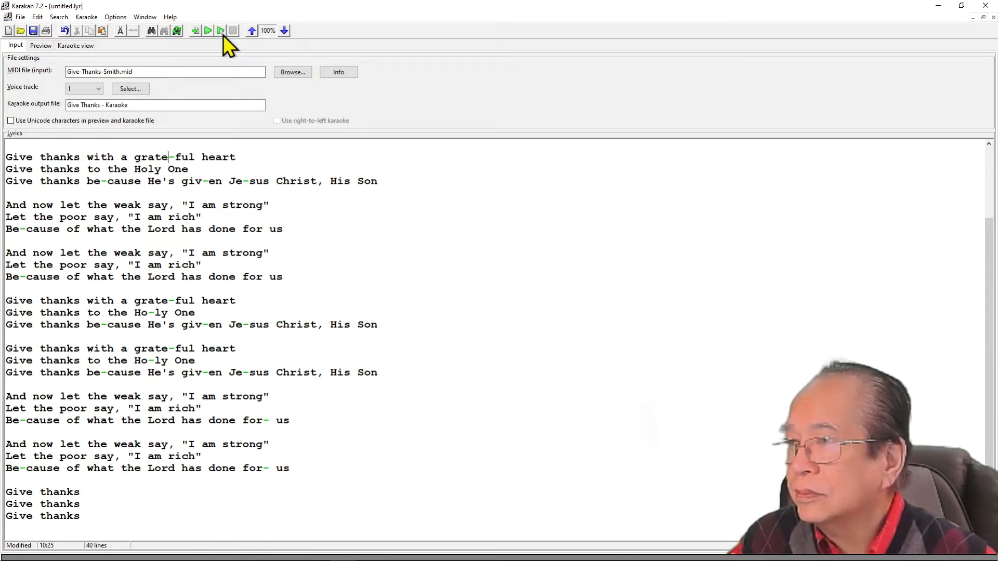
Play the song despite the missing syllables to check the lyric timing in the first verse, and stop playback
left_click(210, 32)
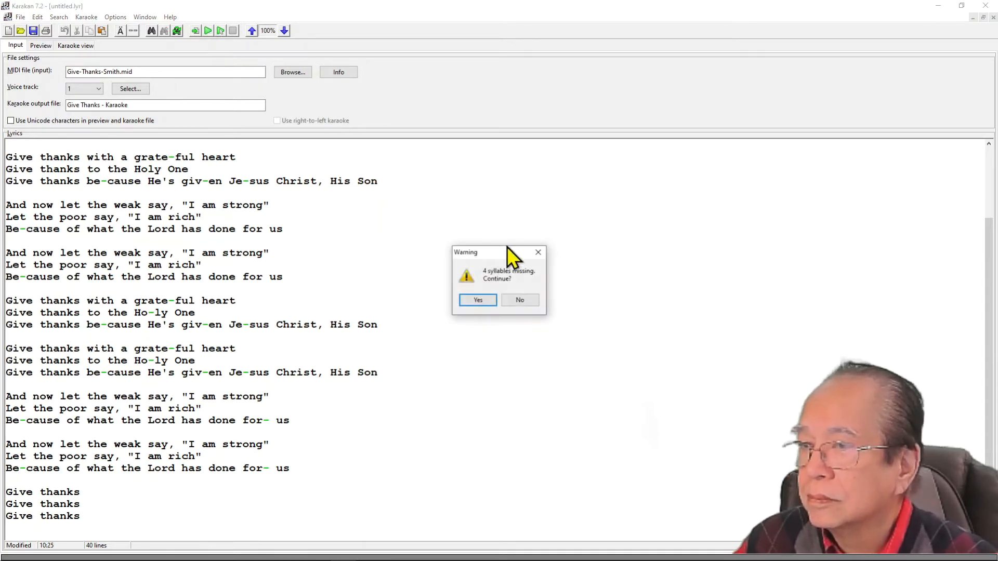
left_click(477, 298)
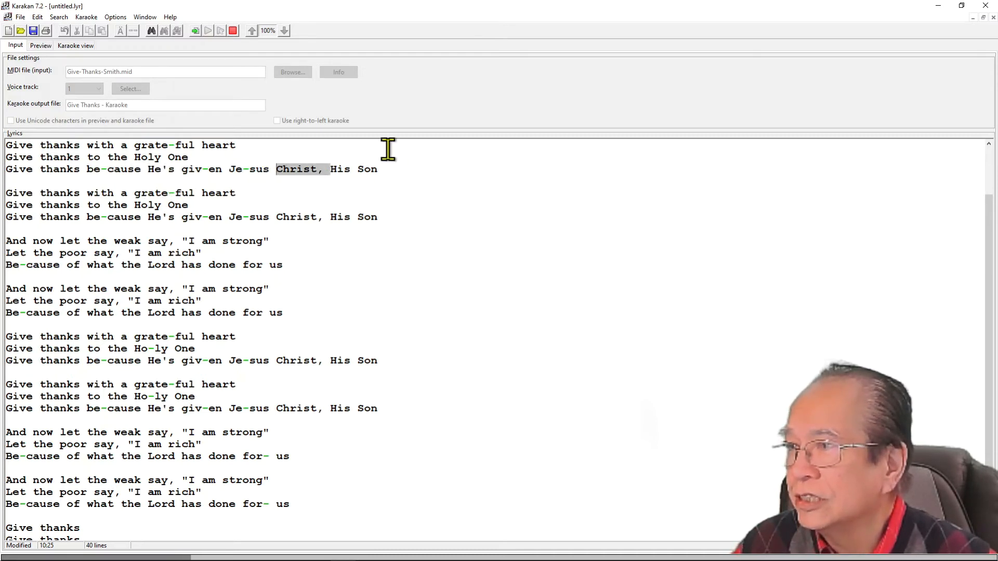
left_click(232, 31)
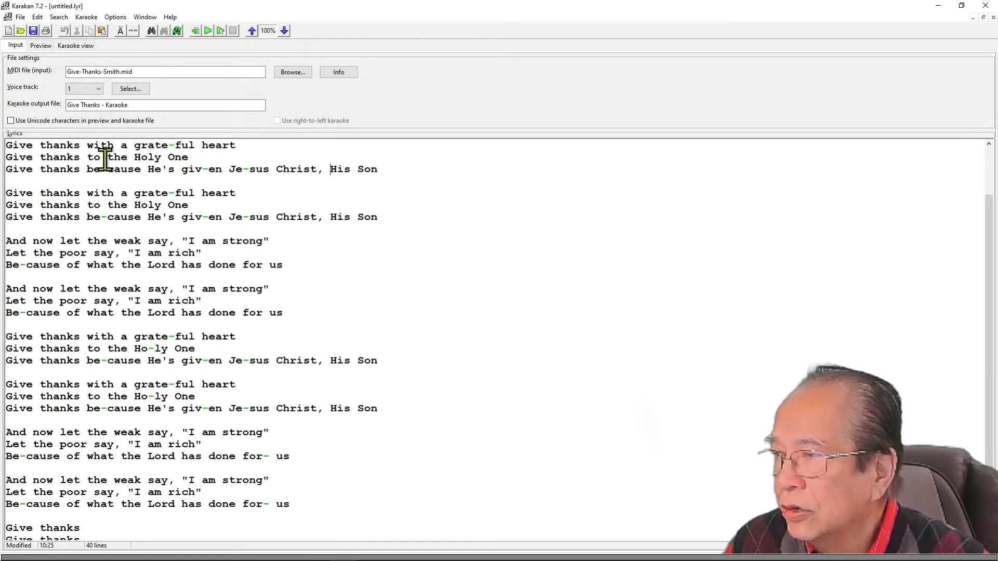
Split "Holy" into "Ho-ly" in the first verse
left_click(149, 158)
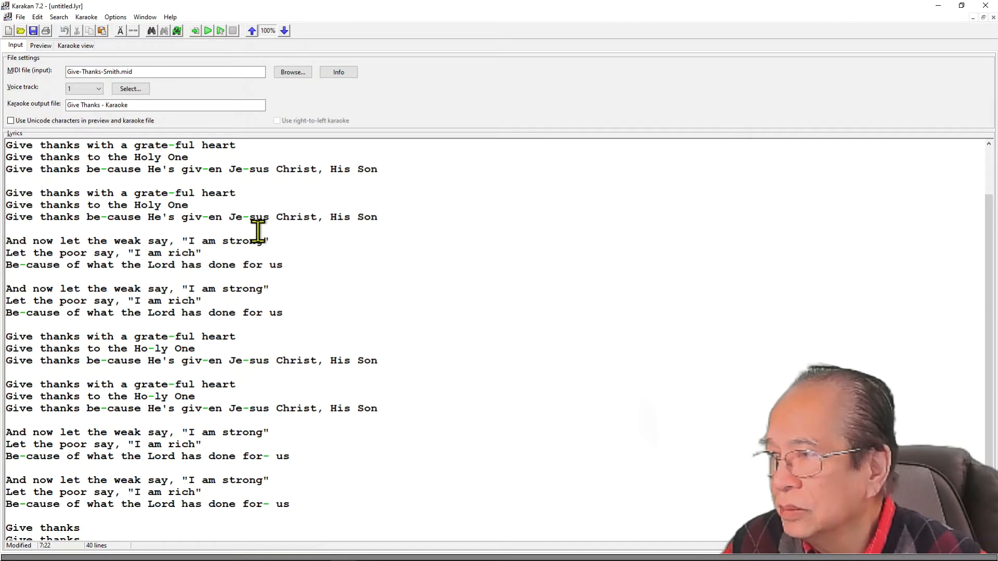
type("-")
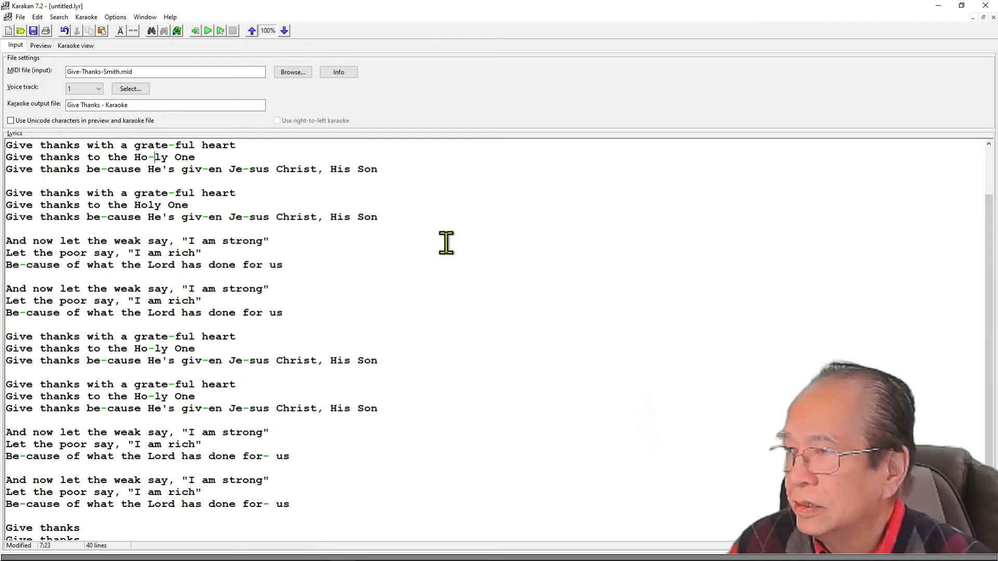
Play the song from the start of the first verse despite the missing syllables, and stop after checking that verse's timing
left_click(7, 147)
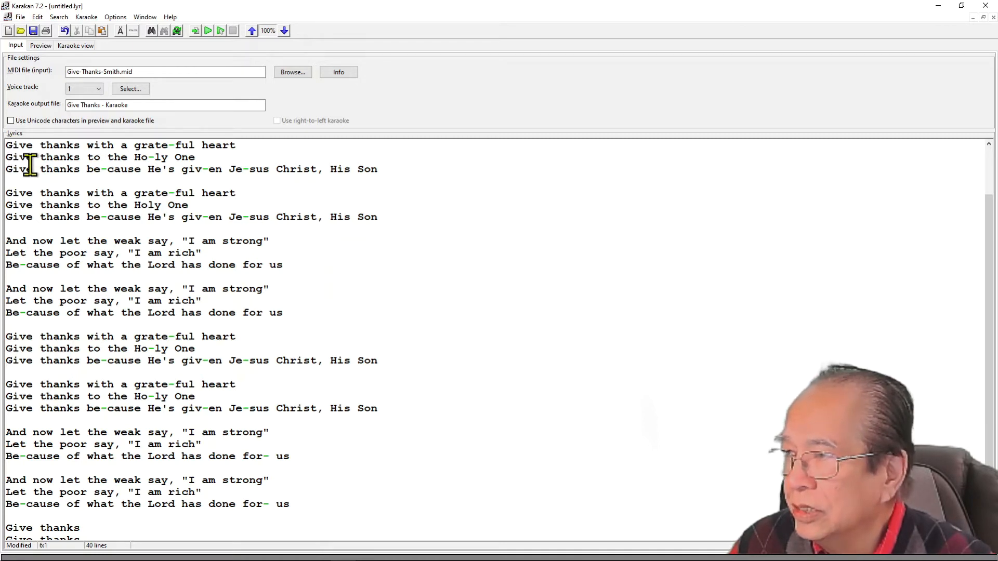
scroll(30, 165, "up", 3)
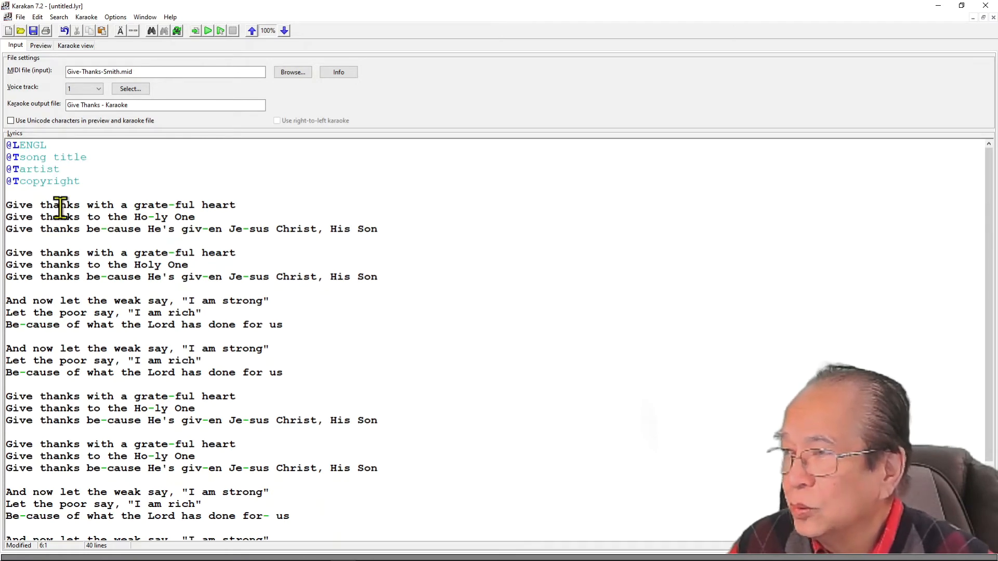
left_click(220, 30)
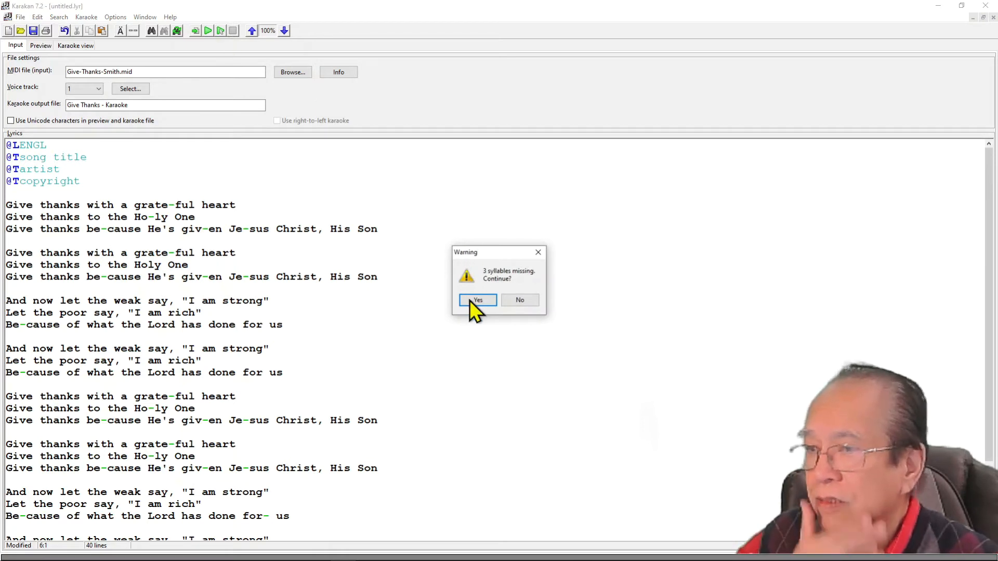
left_click(477, 301)
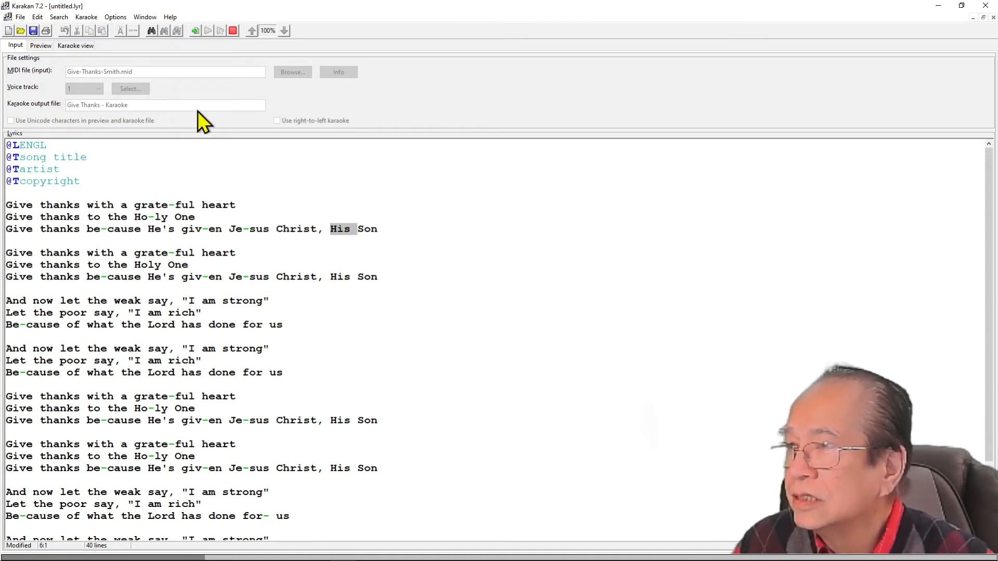
left_click(233, 31)
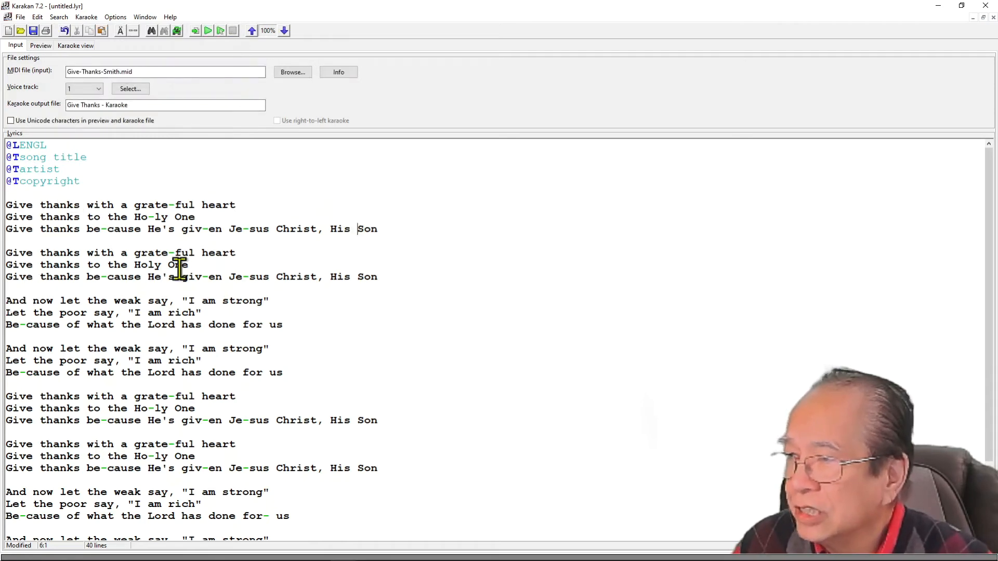
Split "Holy" into "Ho-ly" in the second verse
left_click(147, 264)
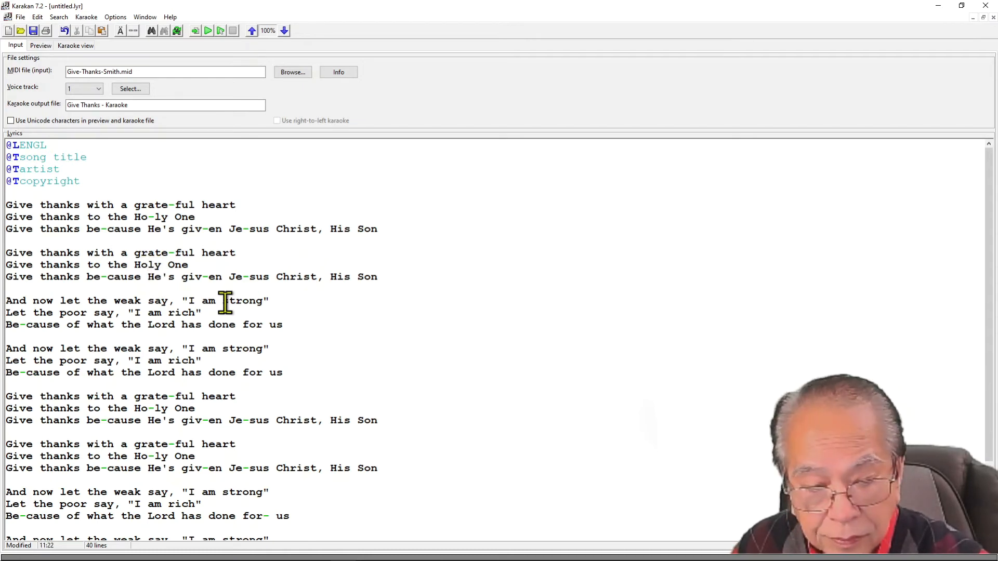
type("-")
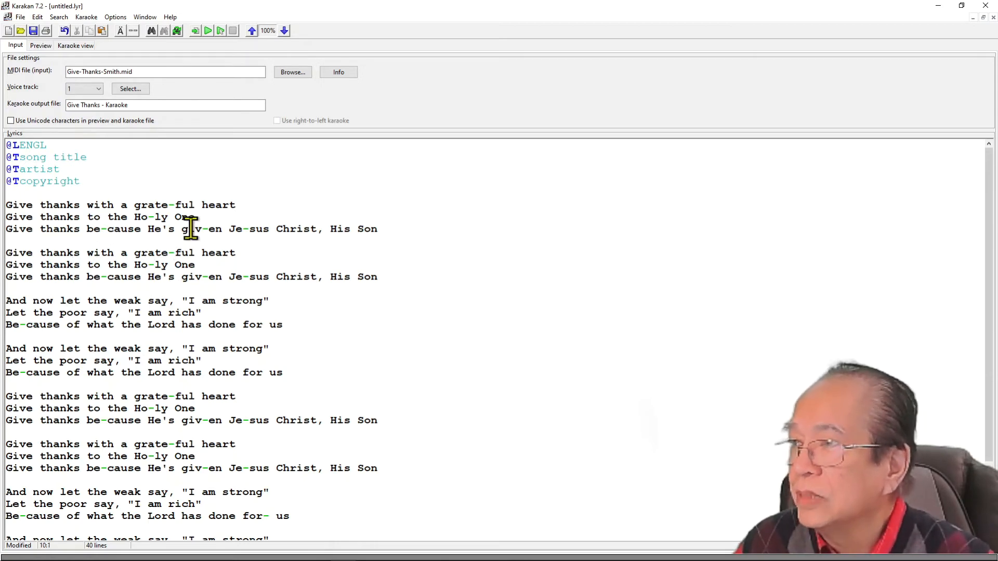
Play the song from the second verse in the karaoke view despite the missing syllables to check the lyric timing, and stop playback
left_click(77, 46)
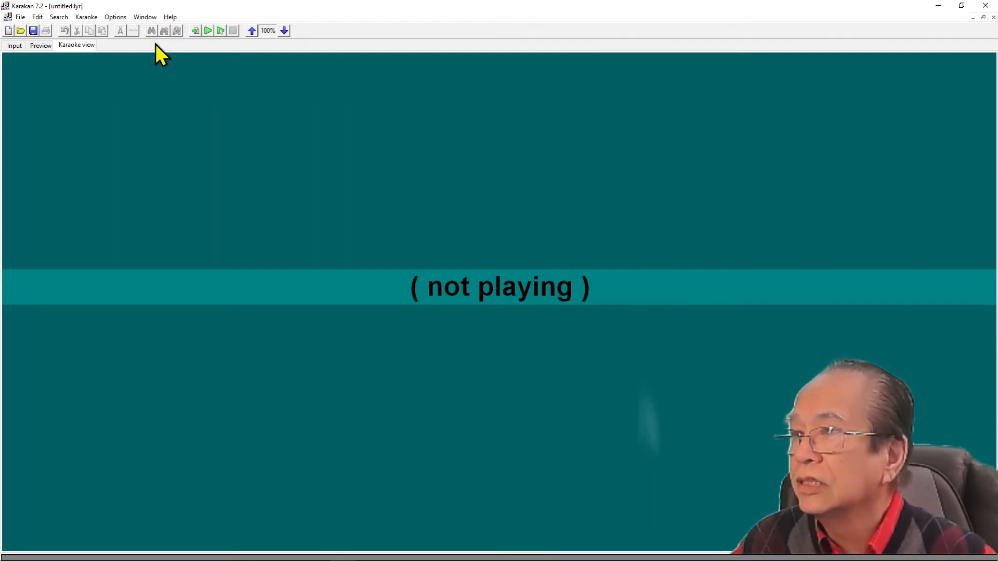
left_click(220, 30)
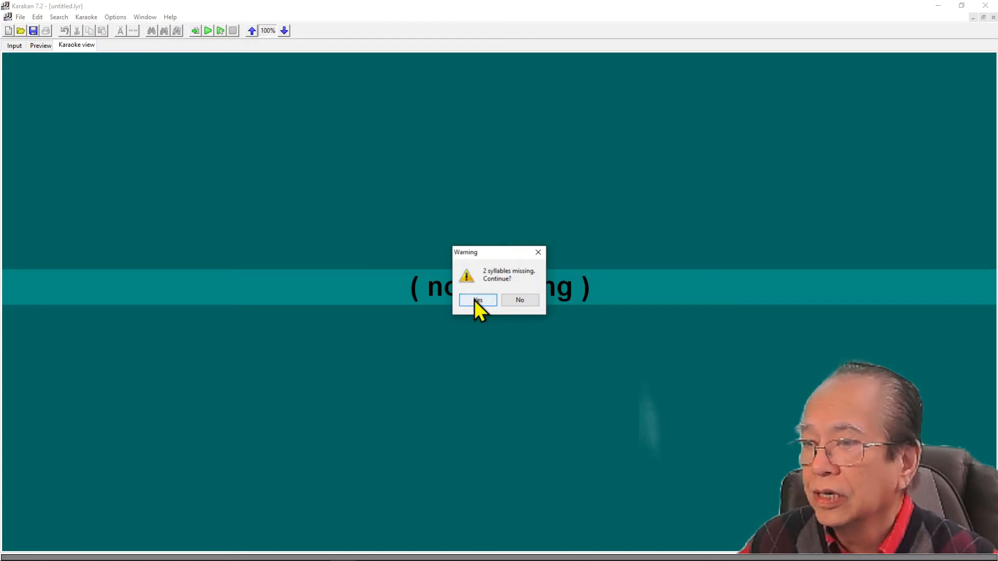
left_click(477, 300)
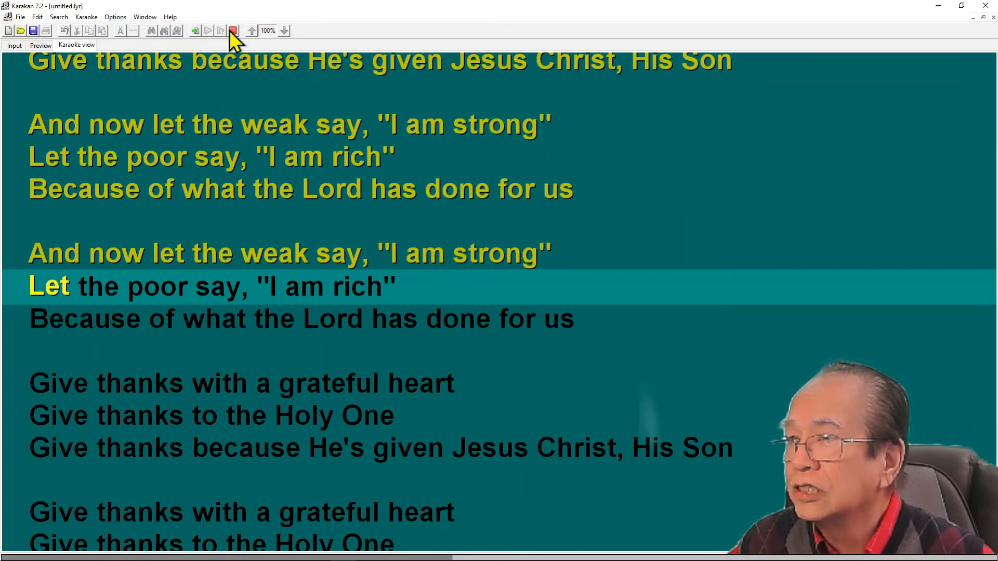
left_click(230, 30)
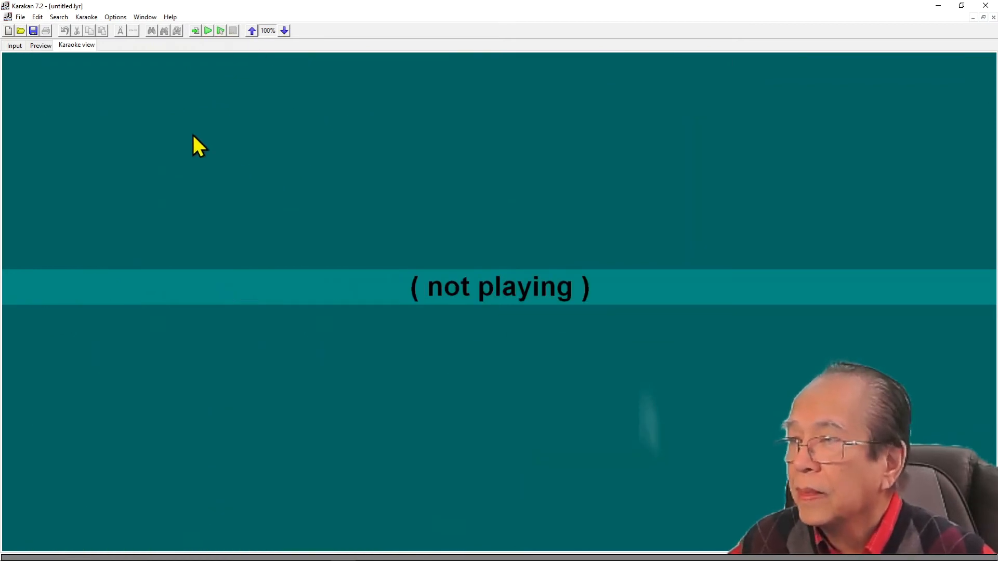
Return to the lyrics input and add a hyphen after "for" in the first "Be-cause of what the Lord has done for us" line
left_click(15, 46)
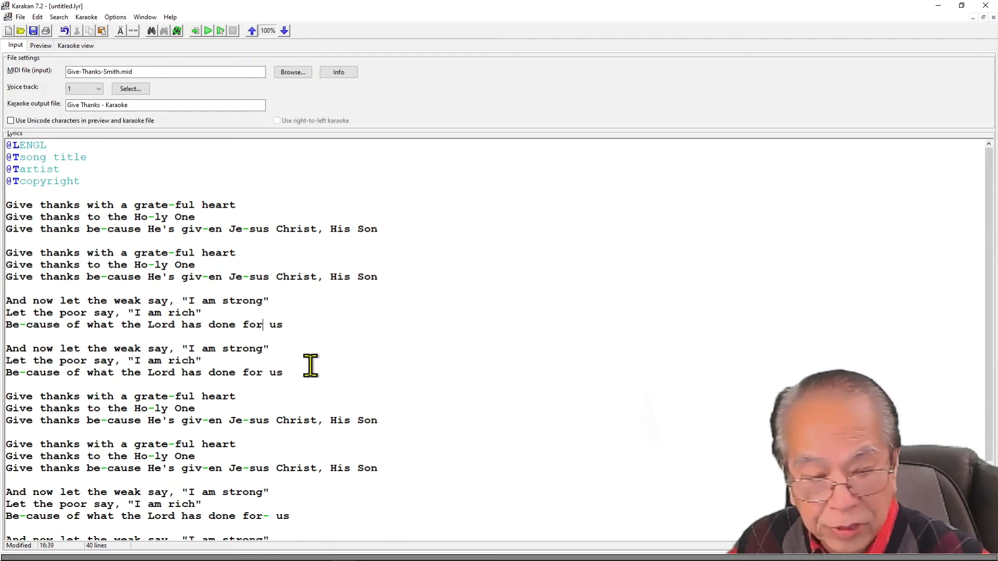
type("-")
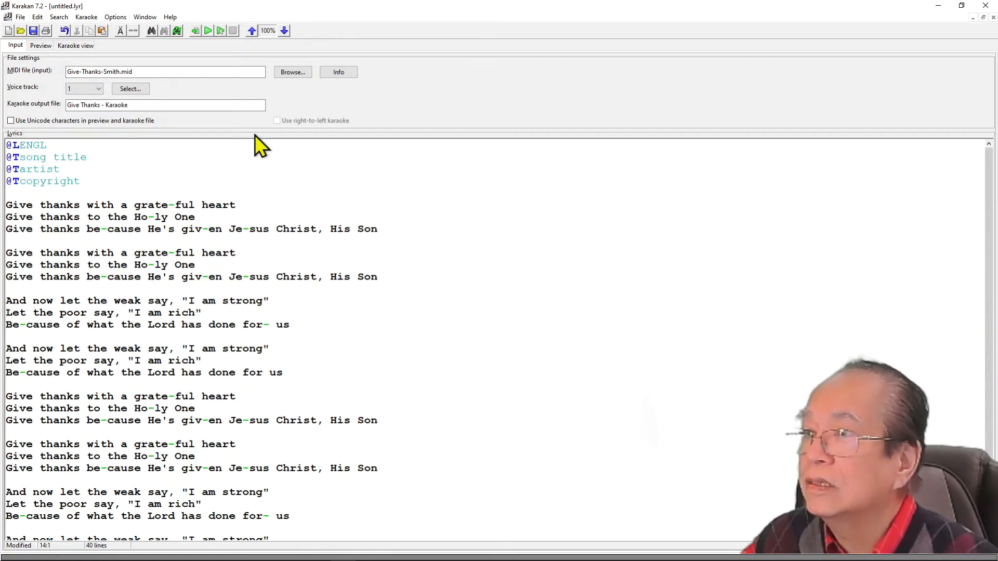
Play from the first "And now let the weak say" verse despite the missing syllable to check its timing, and stop playback
left_click(221, 32)
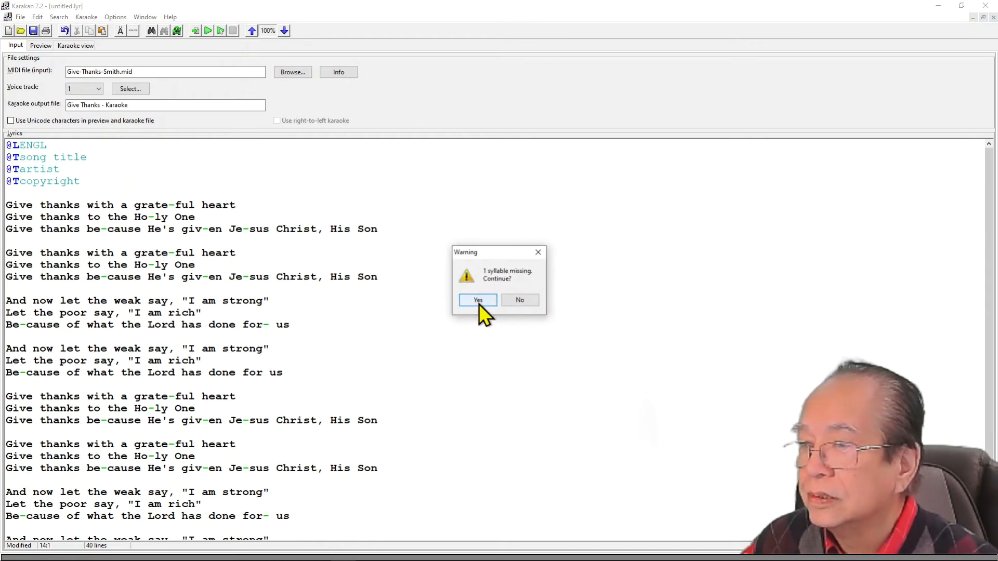
left_click(479, 304)
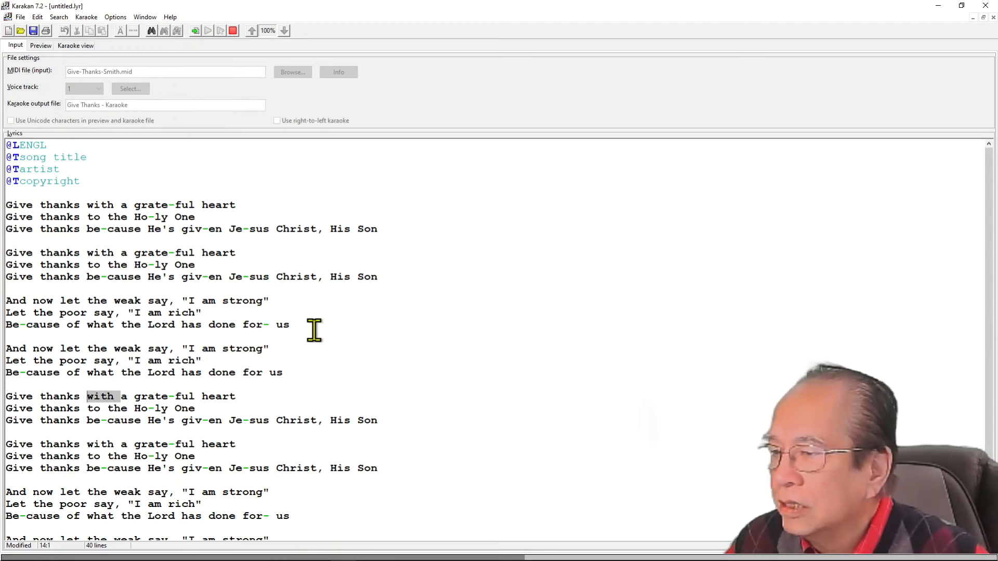
left_click(232, 30)
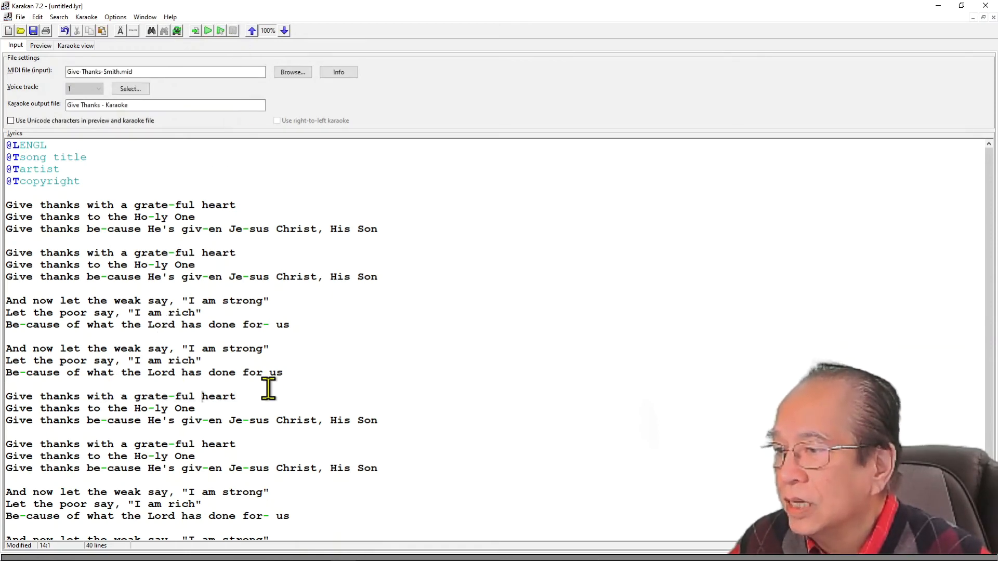
Add a hyphen after "for" in the second "Be-cause of what the Lord has done for us" line
left_click(262, 373)
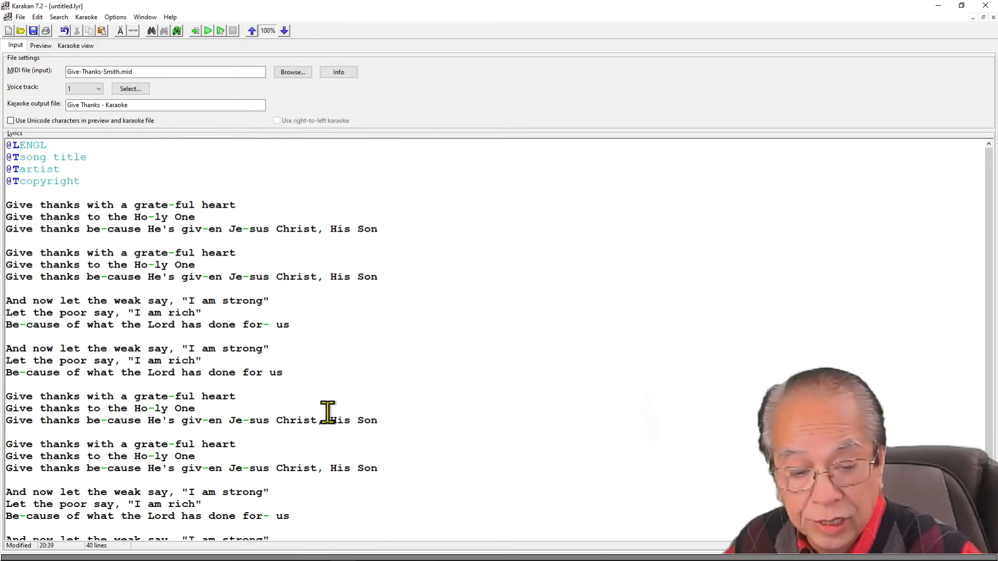
type("-")
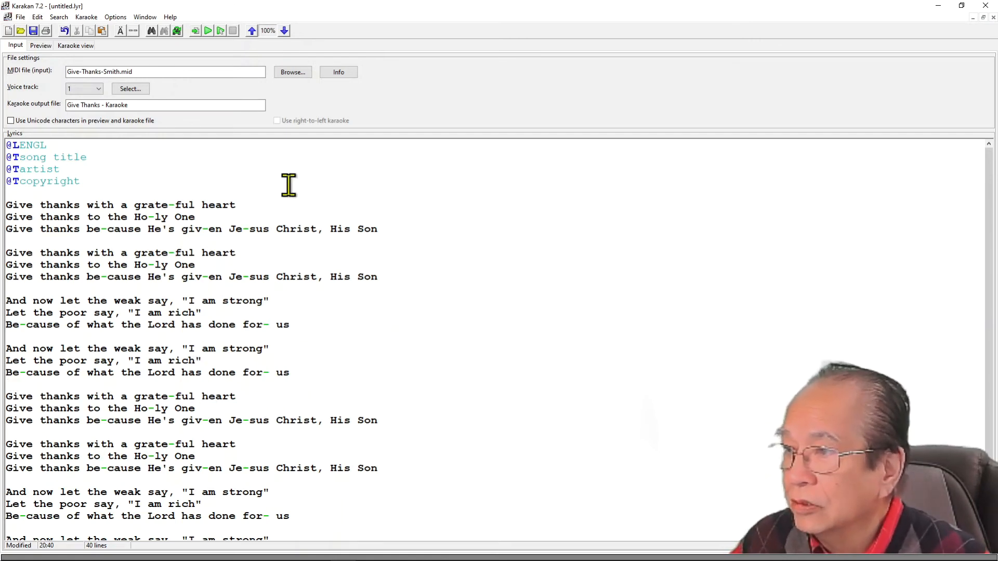
Play the song from the last "And now let the weak say" verse through the closing "Give thanks" lines to check the timing, and stop playback
scroll(393, 371, "down", 3)
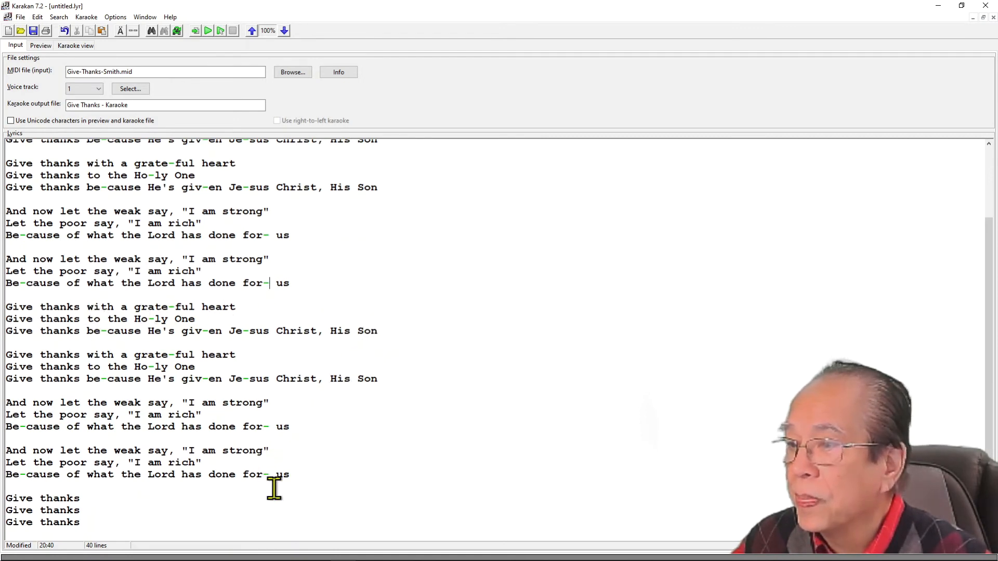
left_click(8, 451)
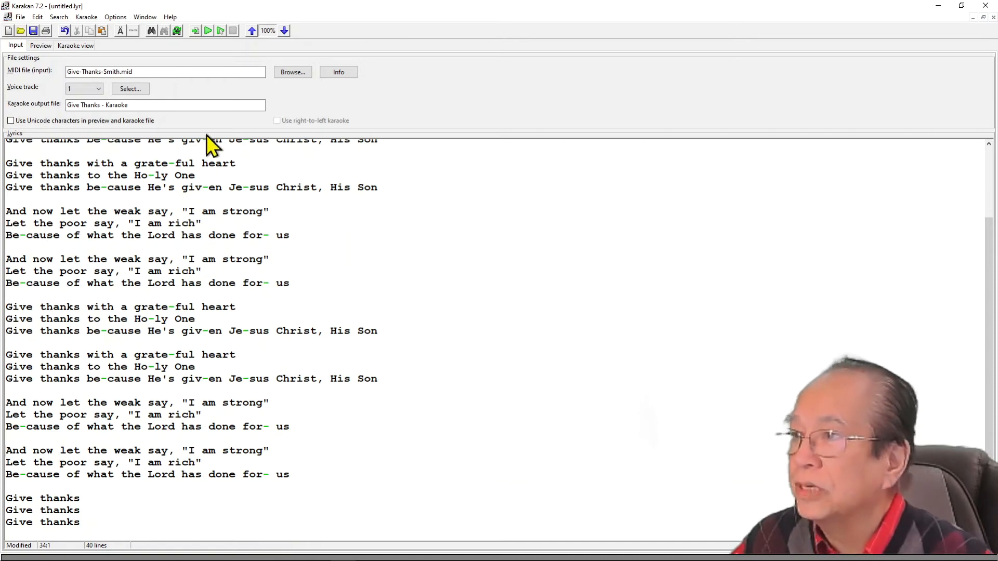
left_click(221, 30)
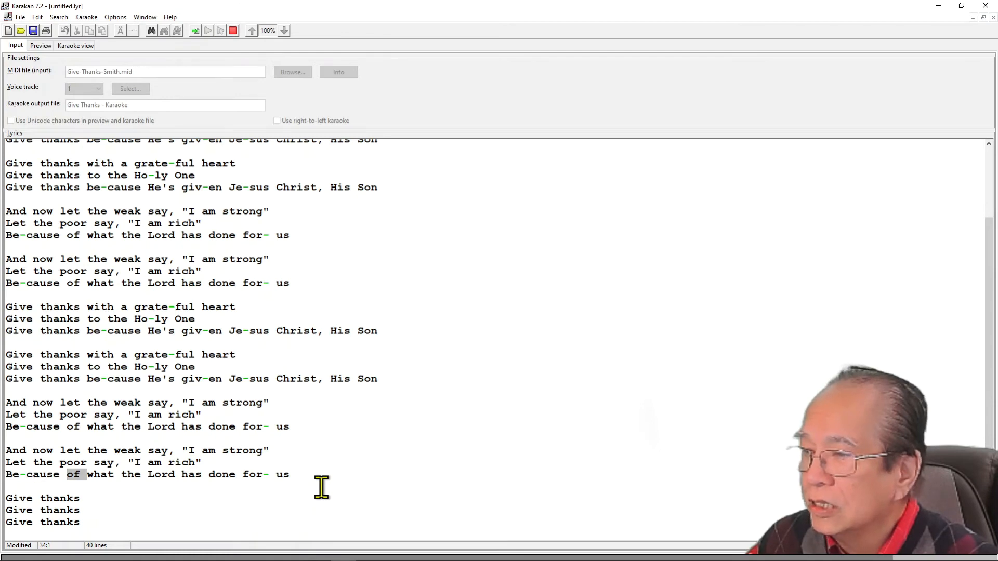
key("space")
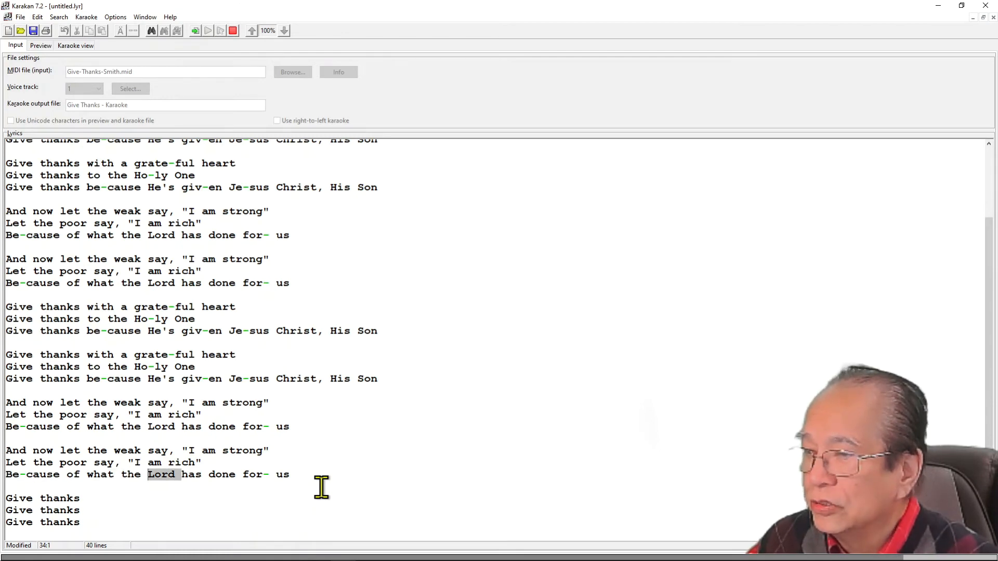
key("space")
key("space")
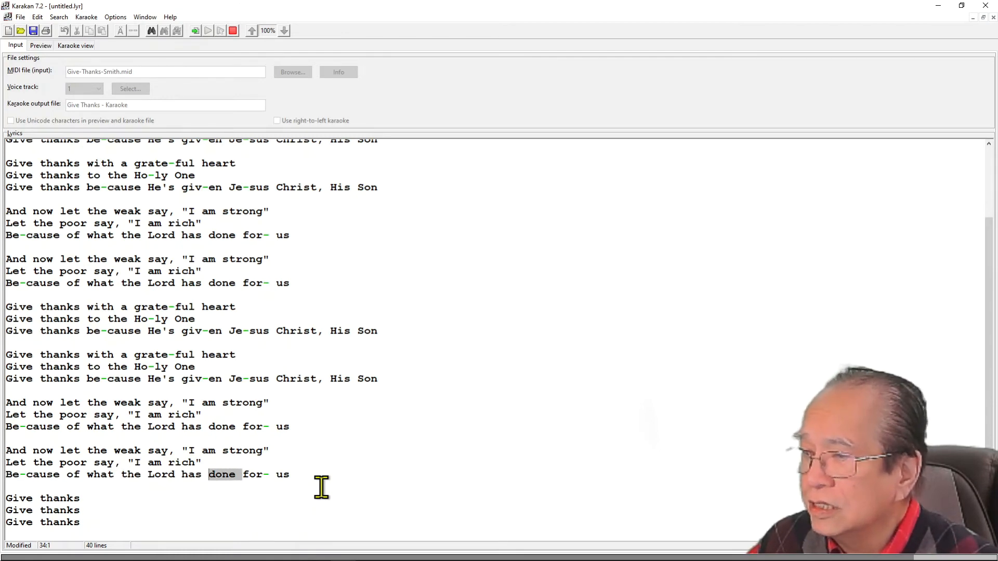
key("space")
key("space")
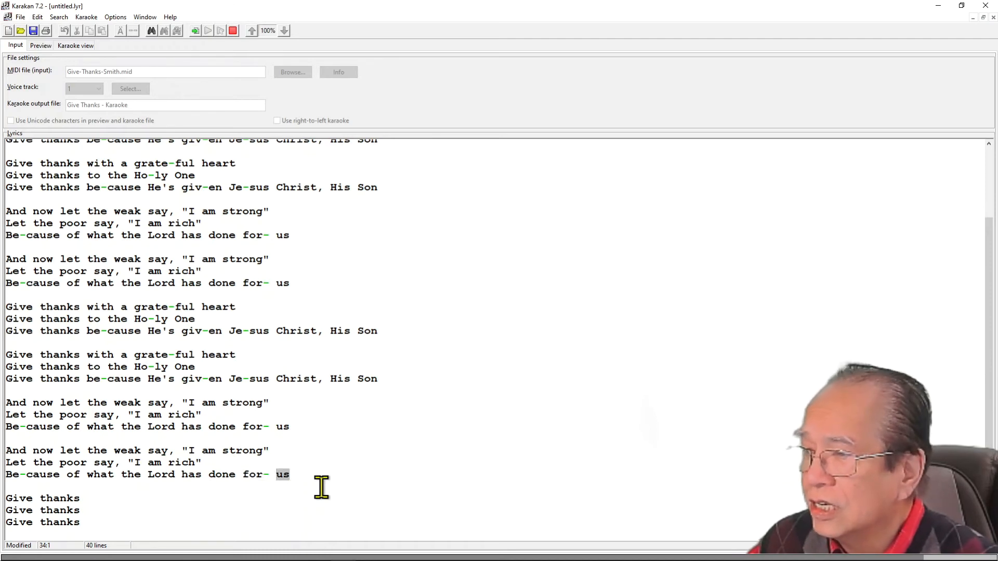
key("space")
key("space")
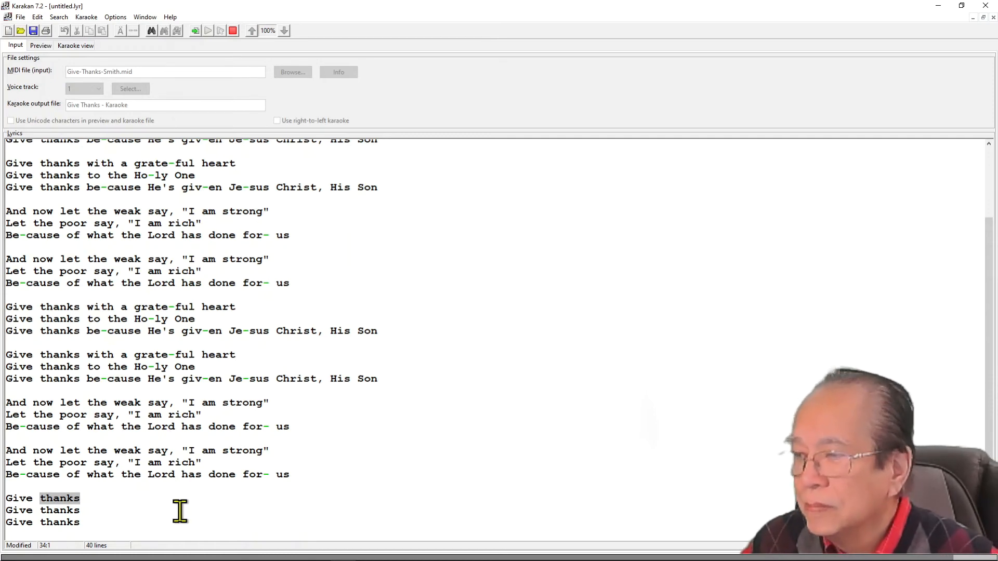
key("space")
key("space")
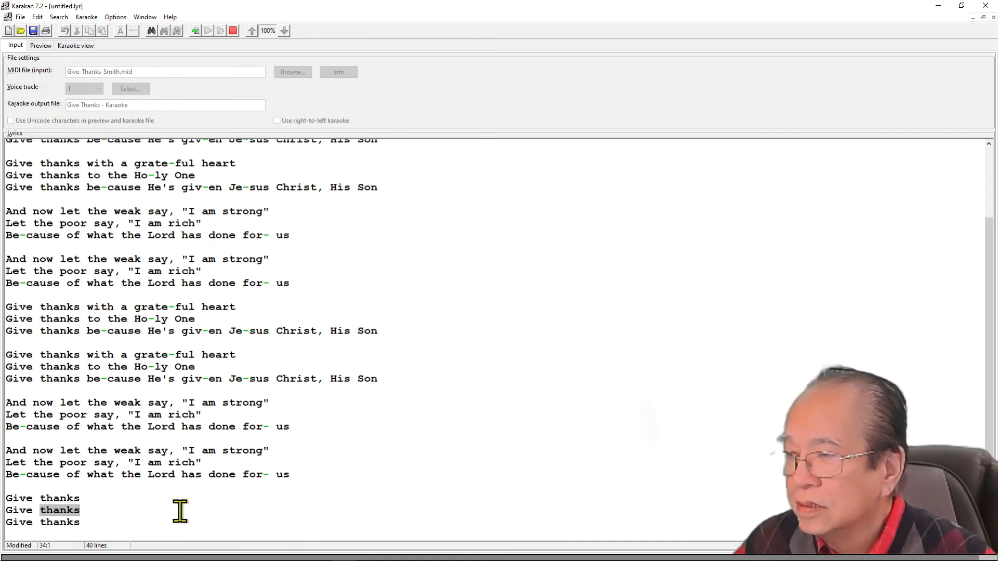
key("space")
key("space")
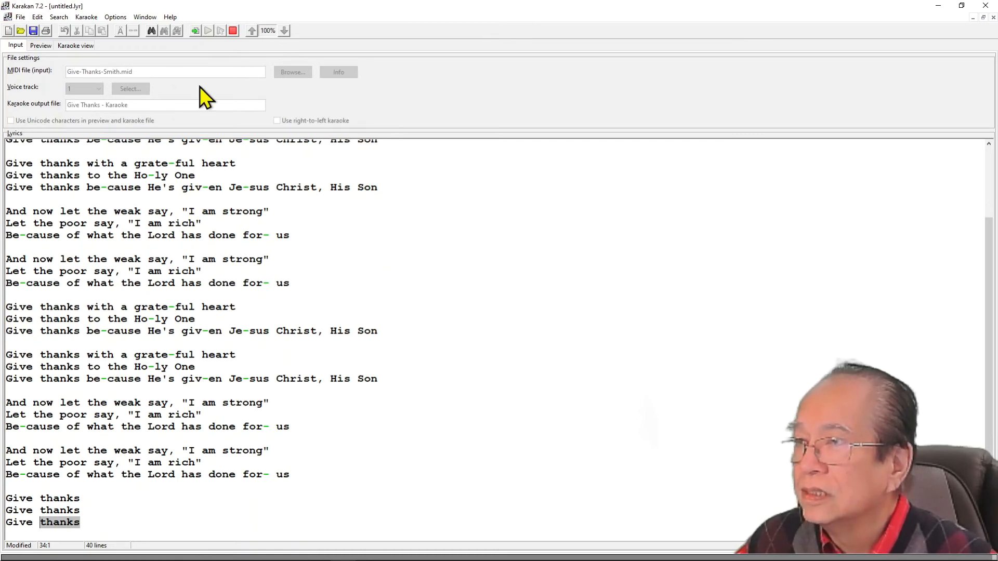
left_click(233, 32)
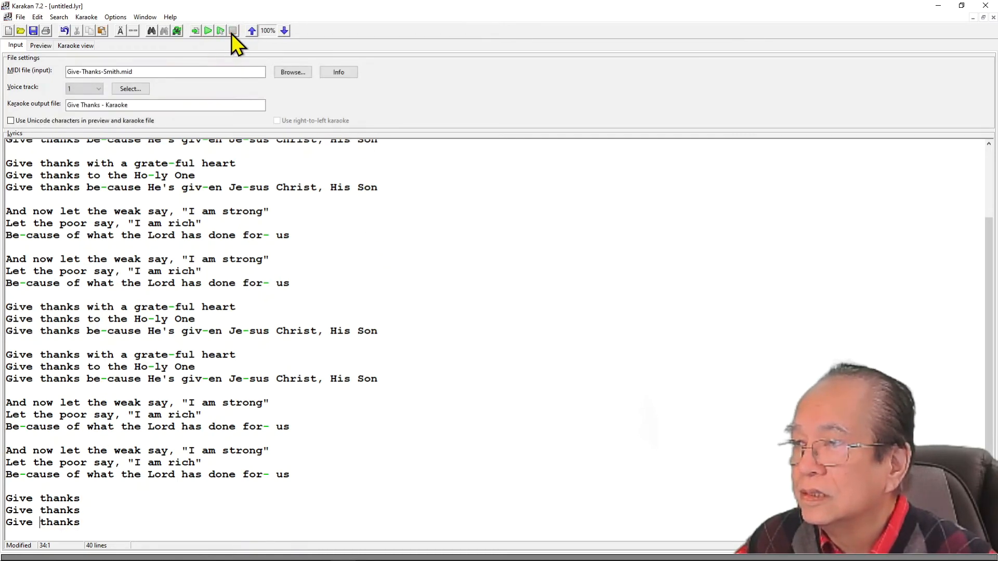
Create the karaoke file "Give Thanks - Karaoke" from the MIDI file and the finished lyrics
scroll(450, 285, "up", 5)
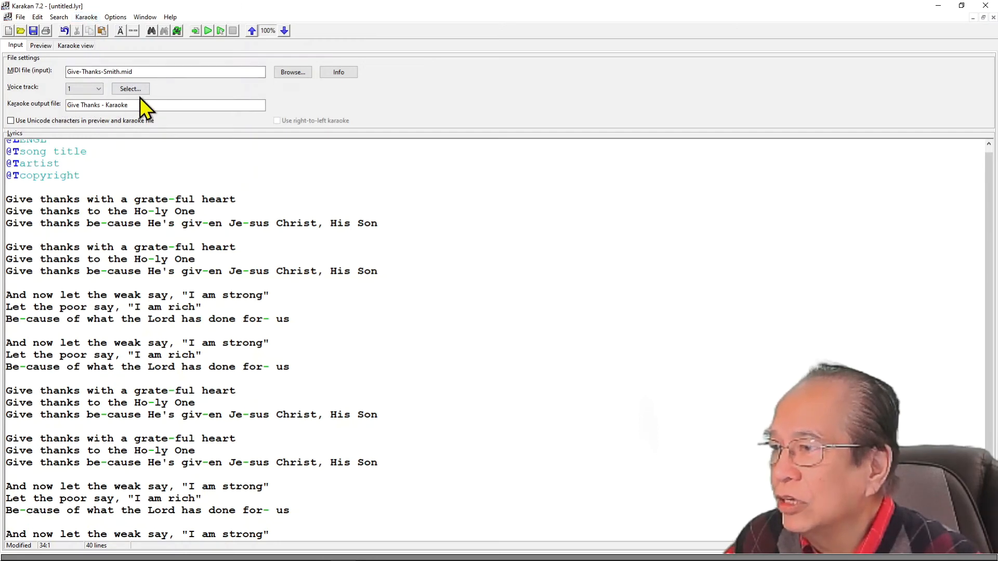
left_click(93, 19)
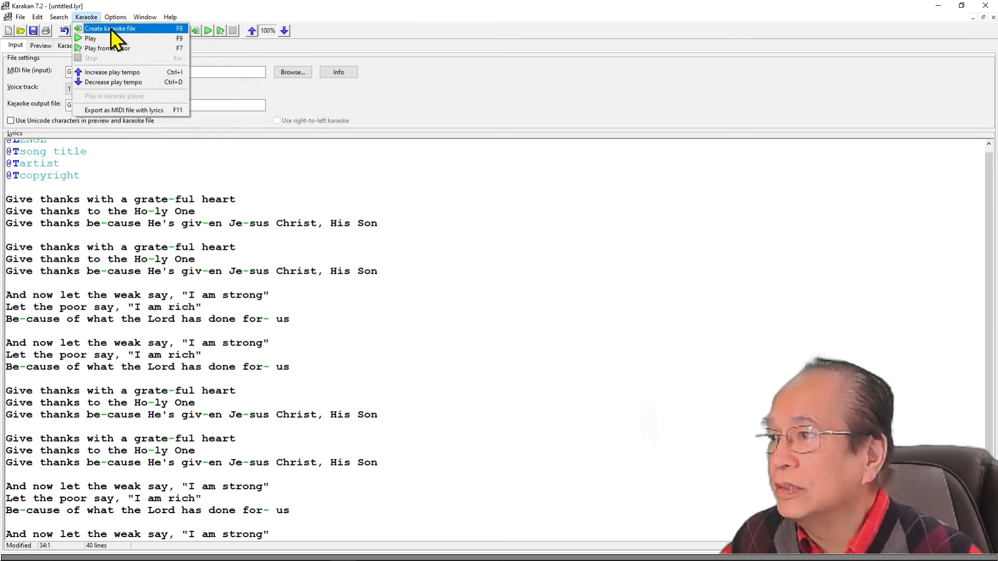
left_click(111, 29)
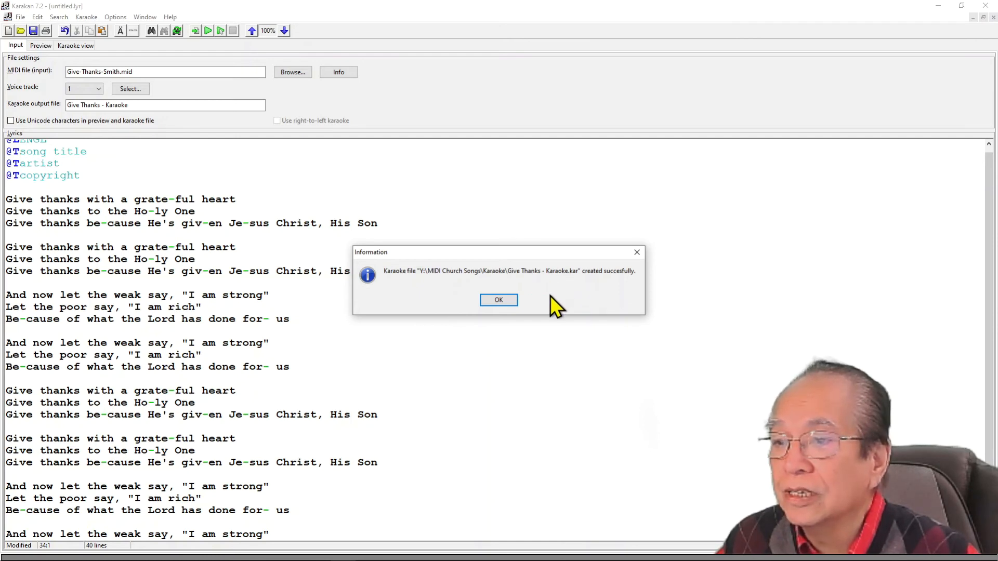
left_click(498, 300)
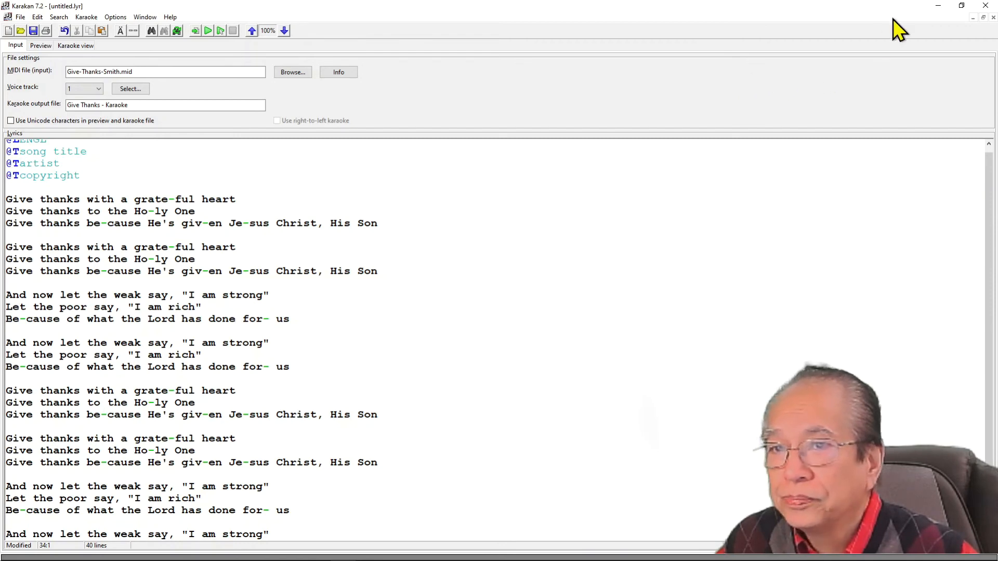
Minimize Karakan and switch to vanBasco's Karaoke Player
left_click(939, 8)
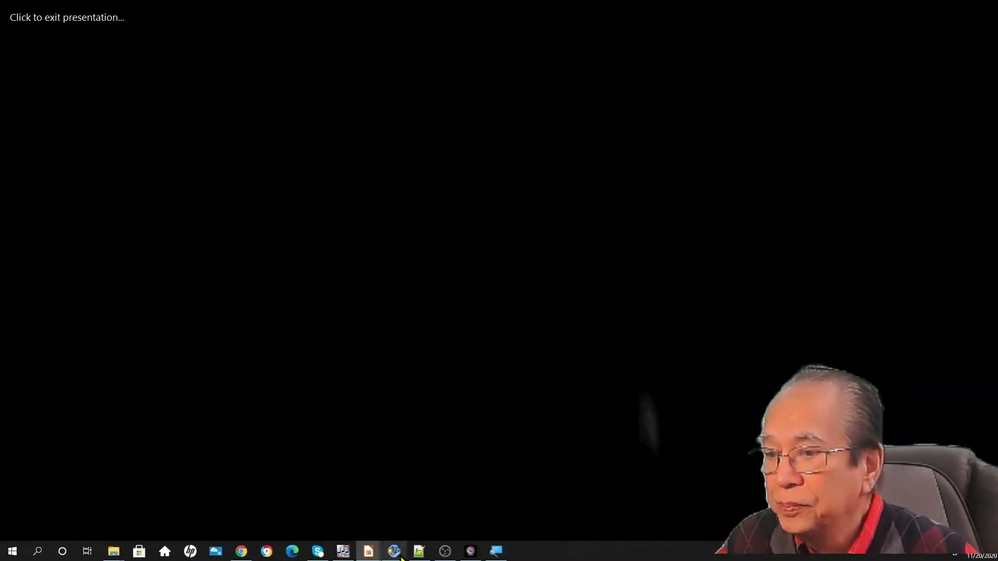
mouse_move(397, 556)
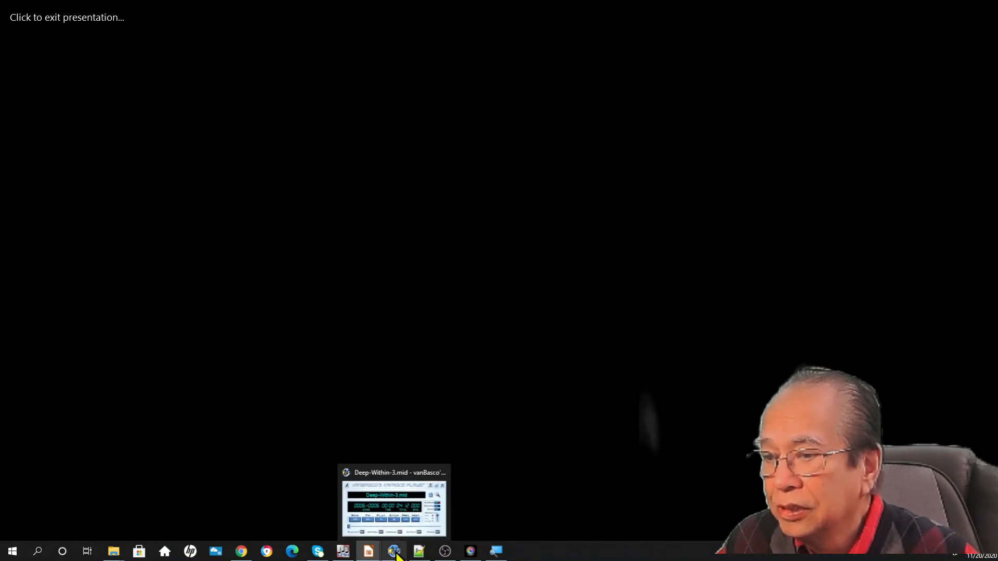
left_click(397, 555)
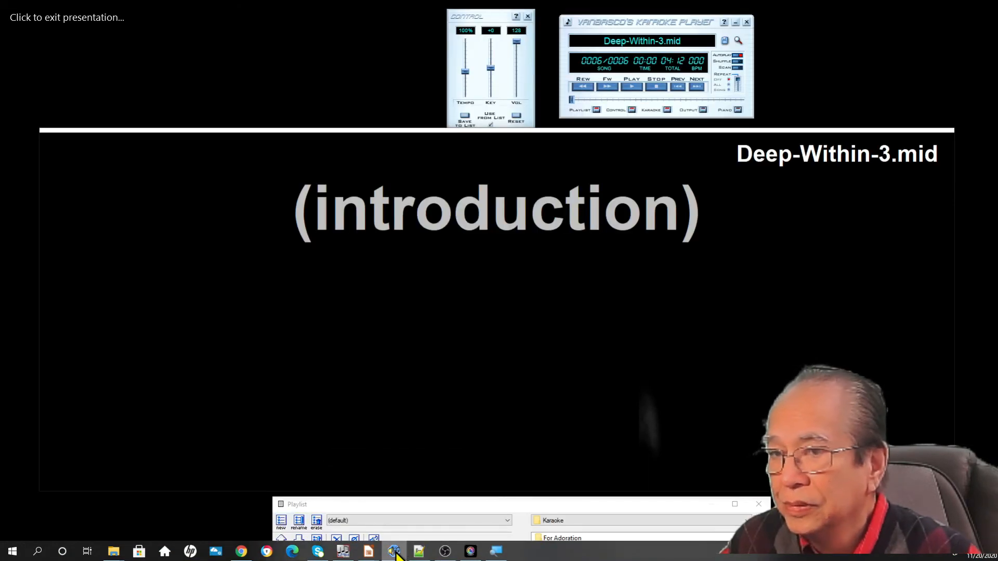